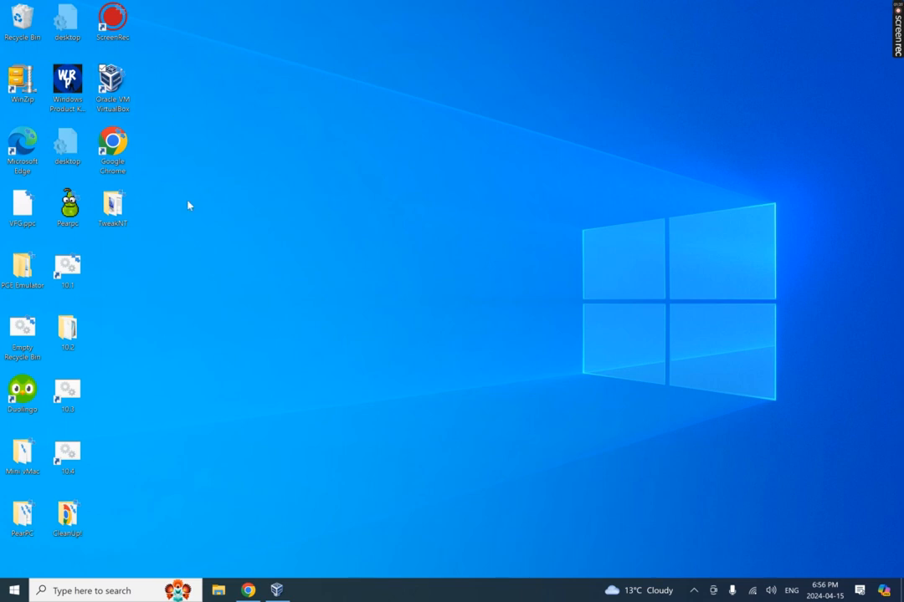
# Switch to Oracle VM VirtualBox Manager and start creating a new virtual machine.
pyautogui.click(279, 591)
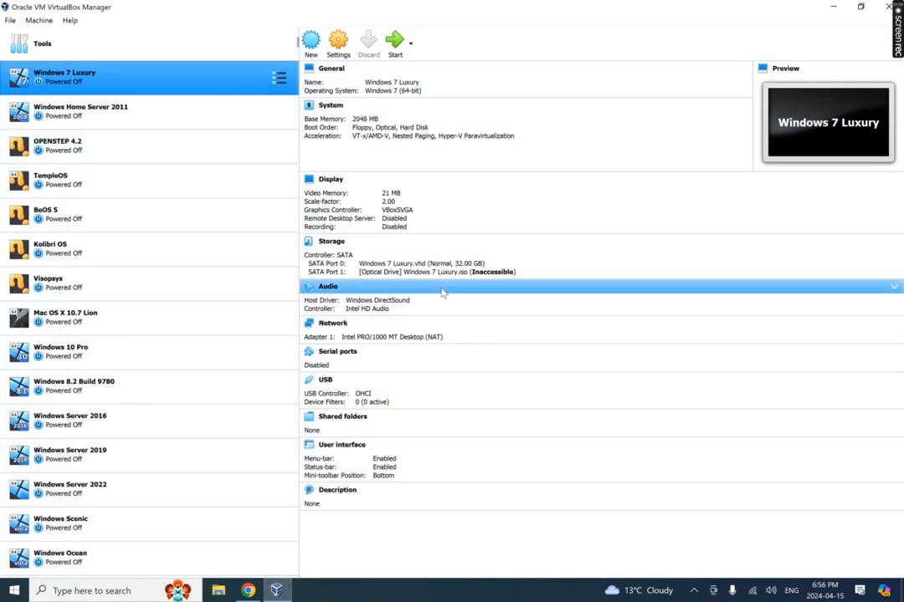
pyautogui.click(310, 53)
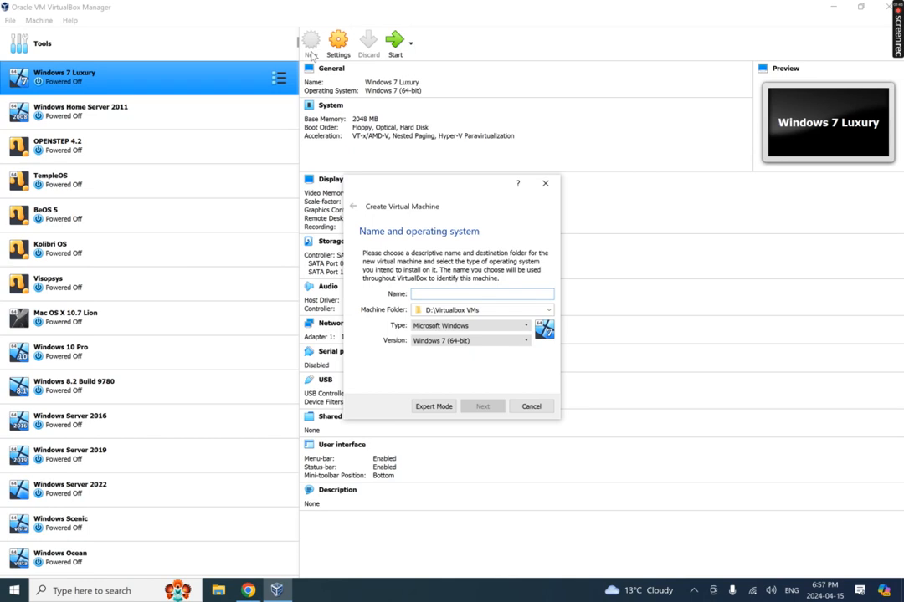
pyautogui.write('R')
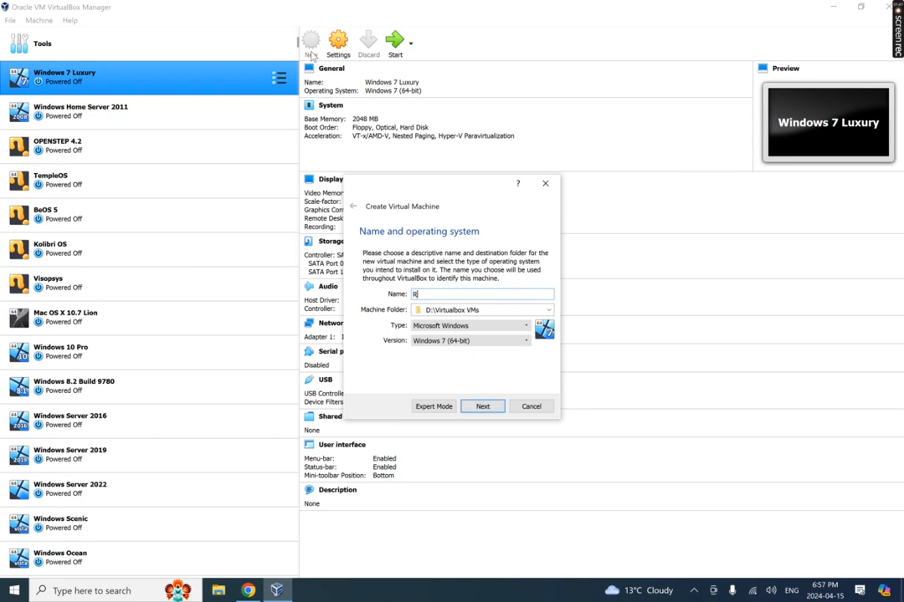
pyautogui.write('eactOS')
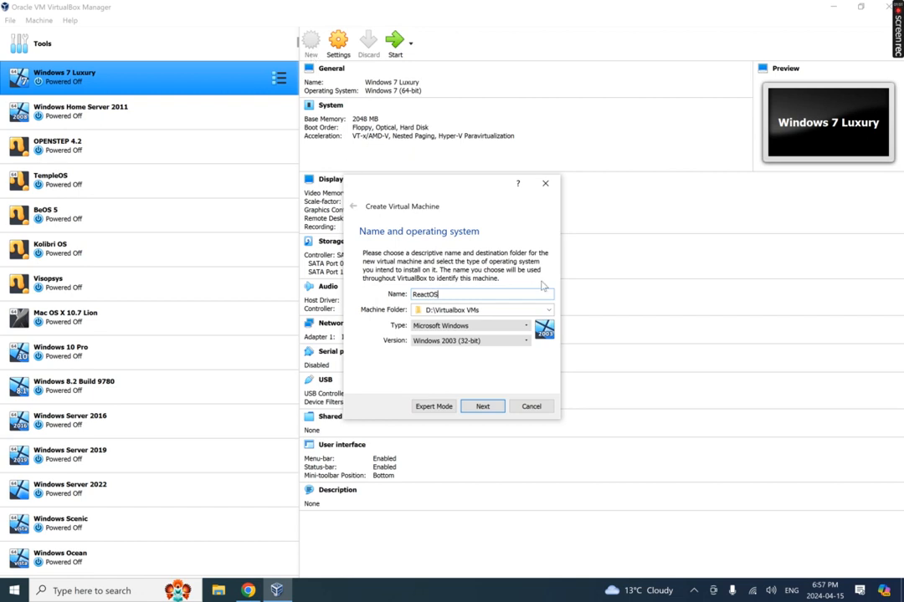
pyautogui.click(528, 343)
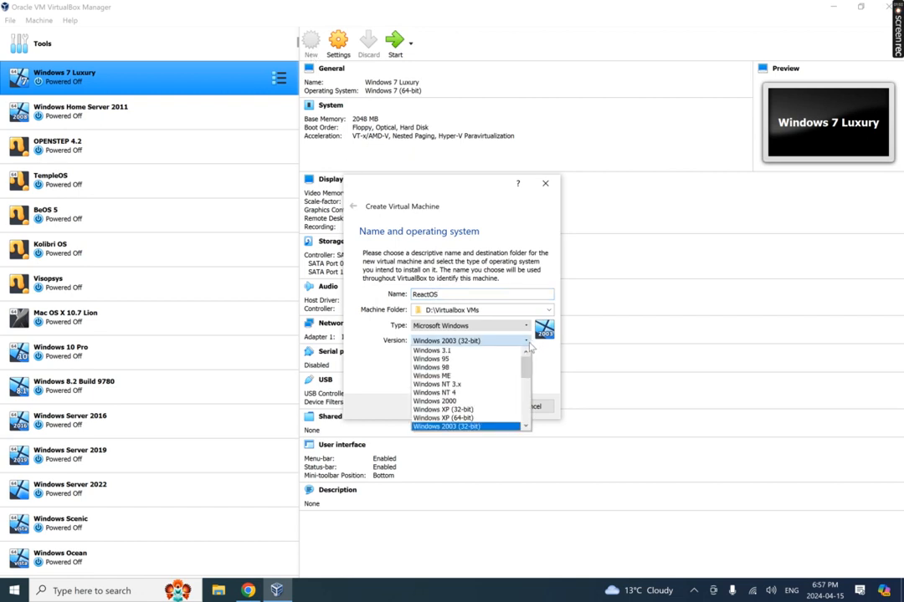
pyautogui.click(549, 364)
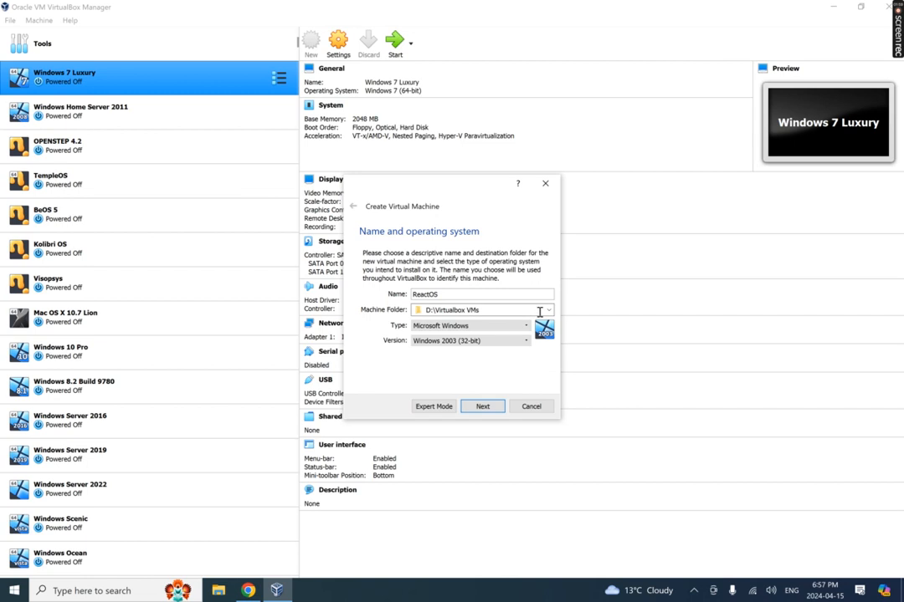
pyautogui.click(434, 407)
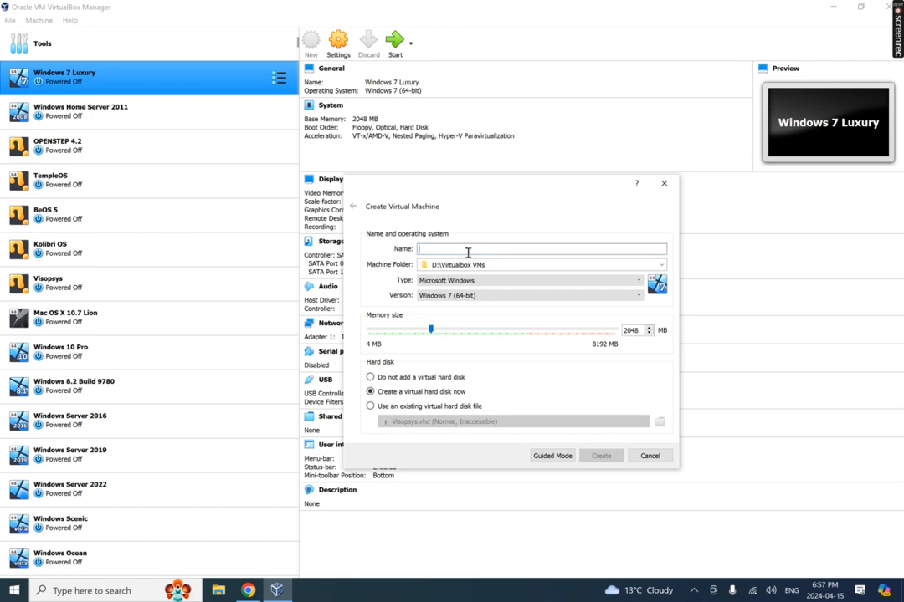
pyautogui.write('ReactOS')
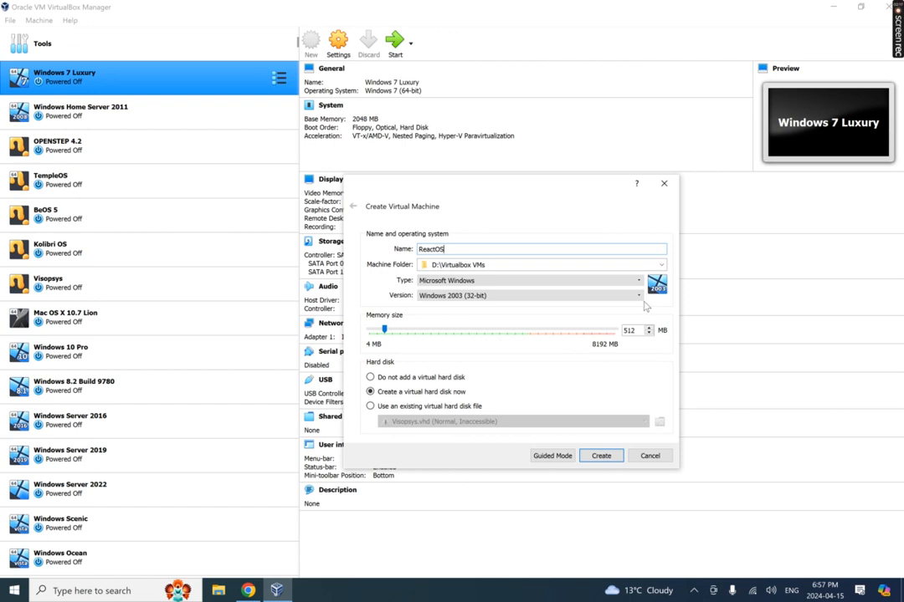
pyautogui.click(552, 456)
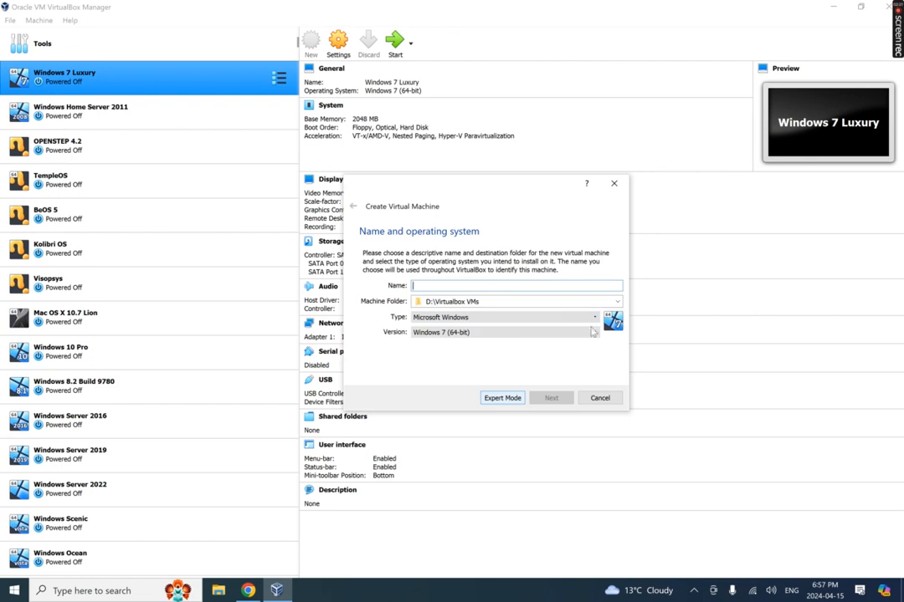
# Name the new virtual machine ReactOS and accept the suggested operating system version and 512 MB memory size.
pyautogui.write('ReactOS')
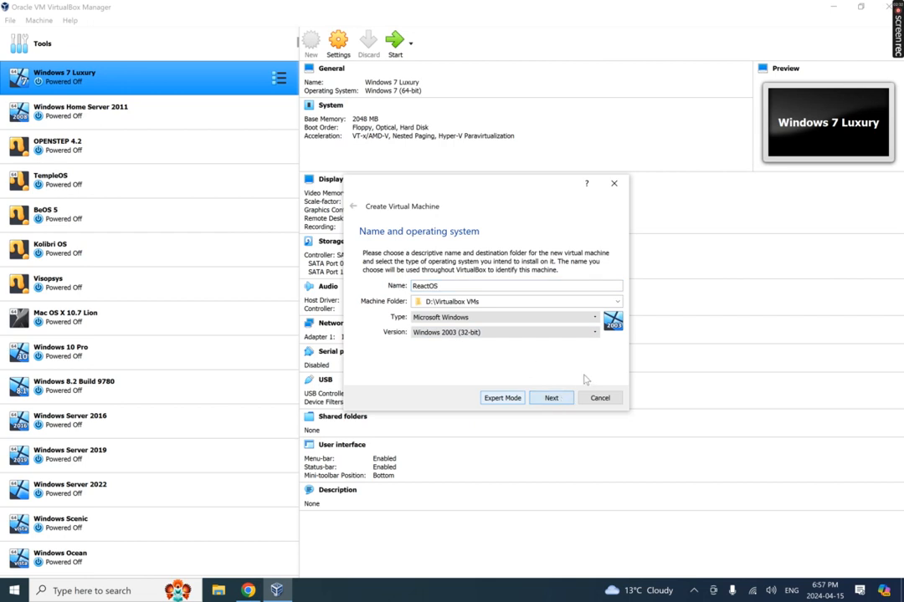
pyautogui.press('Return')
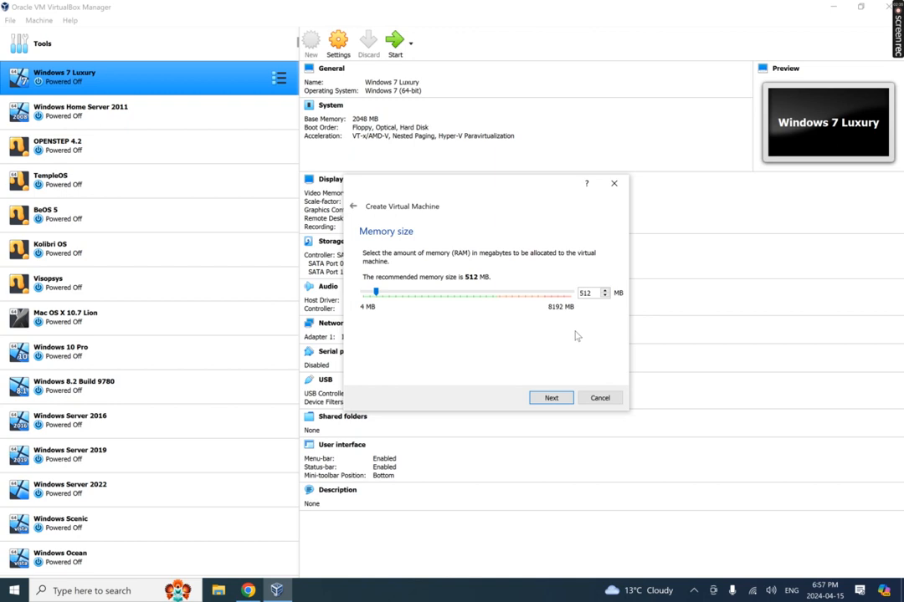
pyautogui.click(551, 399)
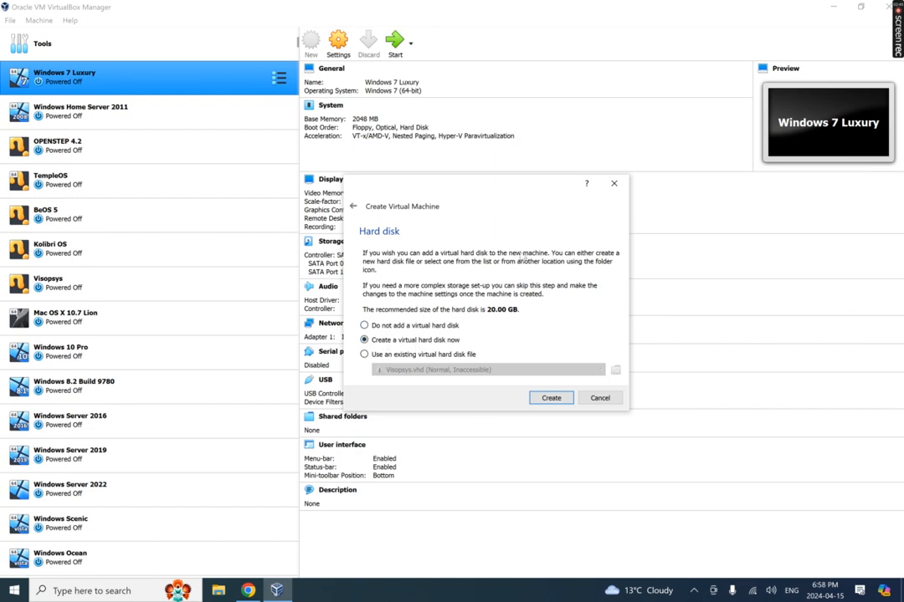
# Create the machine's virtual hard disk as a dynamically allocated VHD with a size of 20.00 GB.
pyautogui.click(533, 399)
pyautogui.click(407, 280)
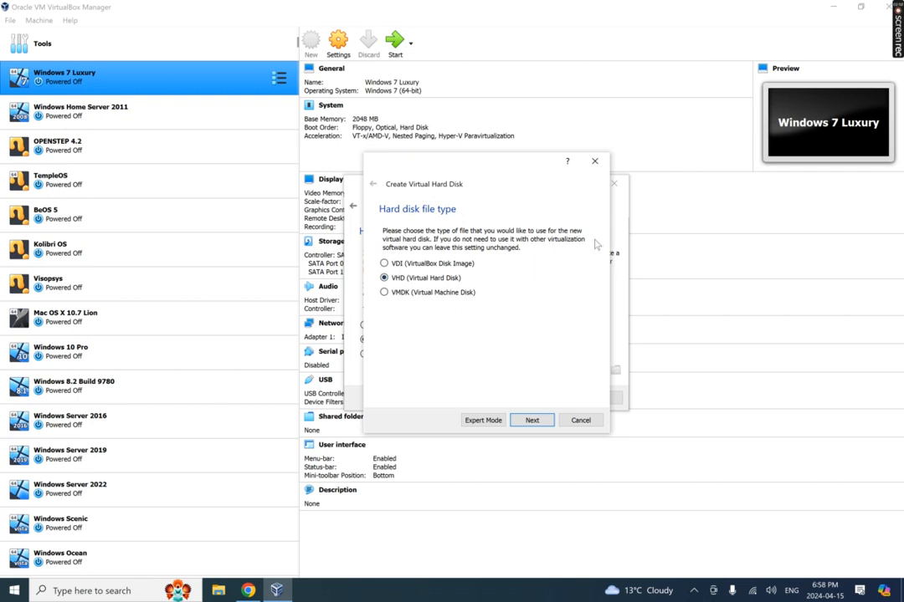
pyautogui.click(534, 421)
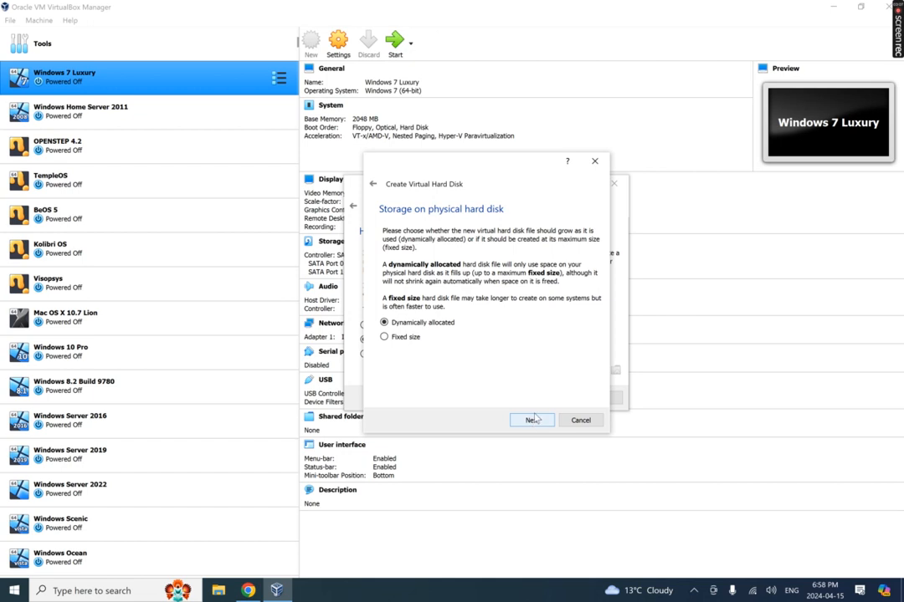
pyautogui.click(533, 420)
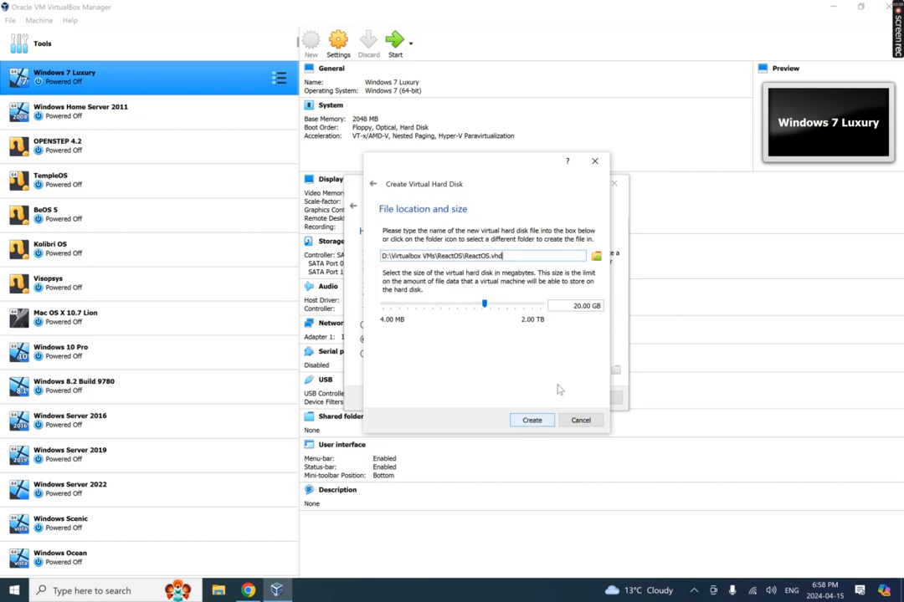
pyautogui.click(532, 420)
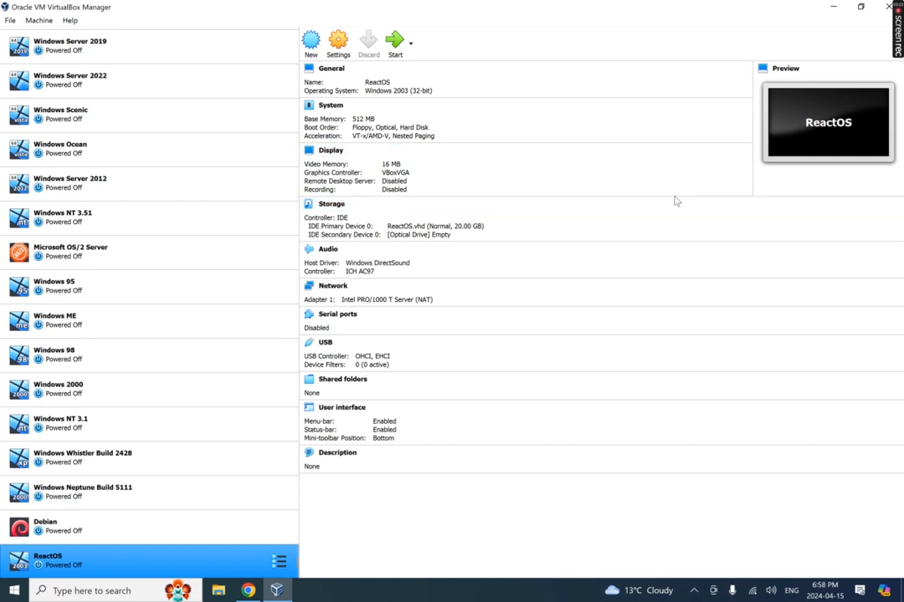
# Load the ReactOS-0.4.13 disc image from Downloads into the ReactOS machine's optical drive and start the machine.
pyautogui.click(439, 240)
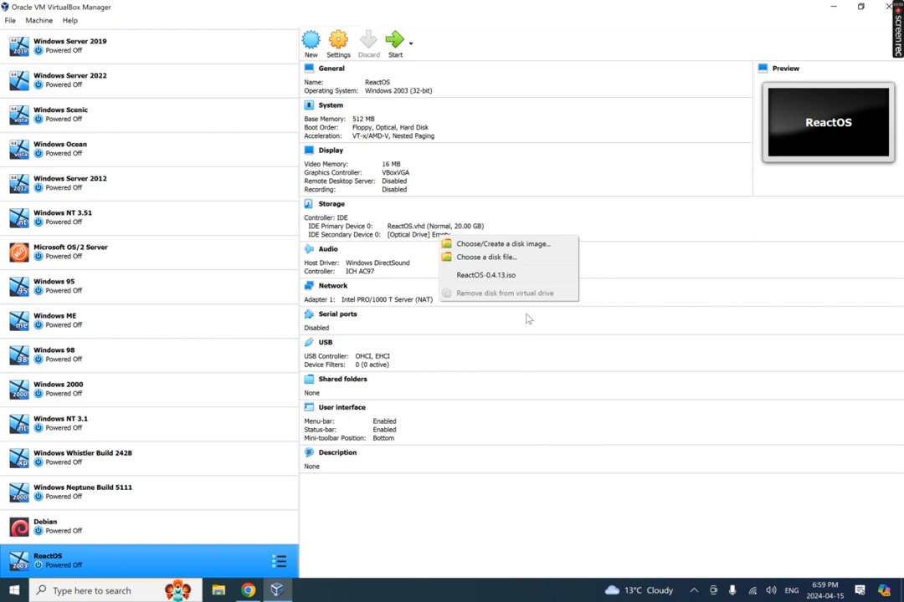
pyautogui.click(485, 257)
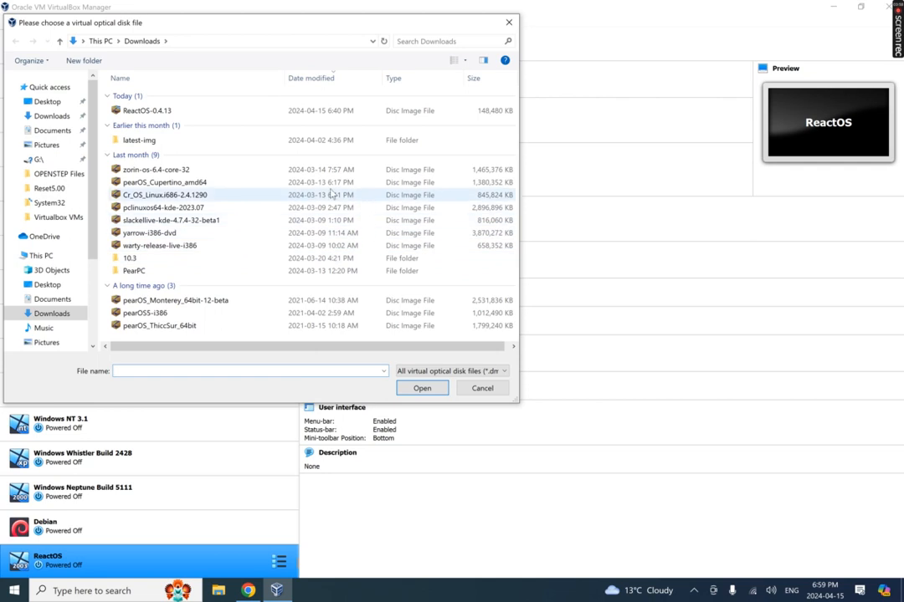
pyautogui.click(172, 111)
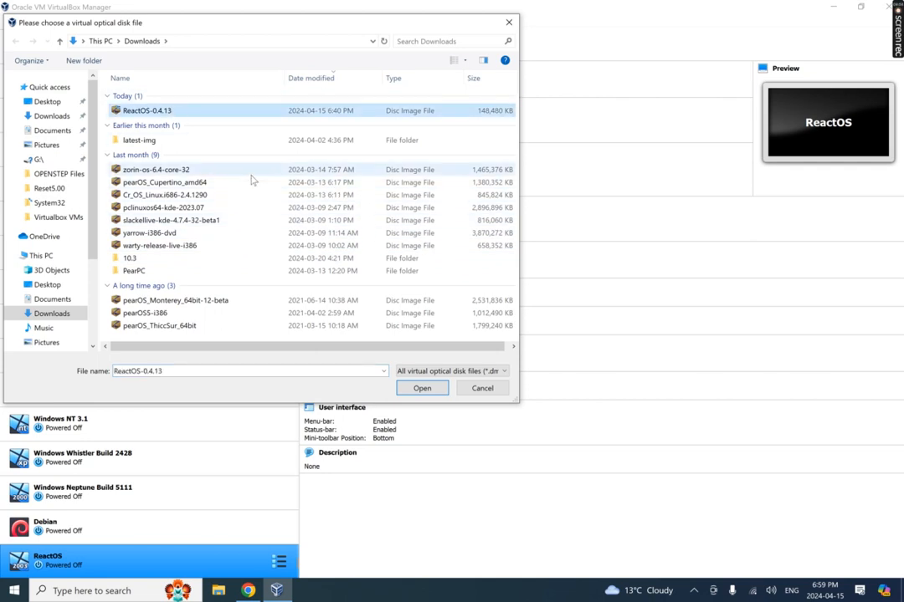
pyautogui.click(426, 394)
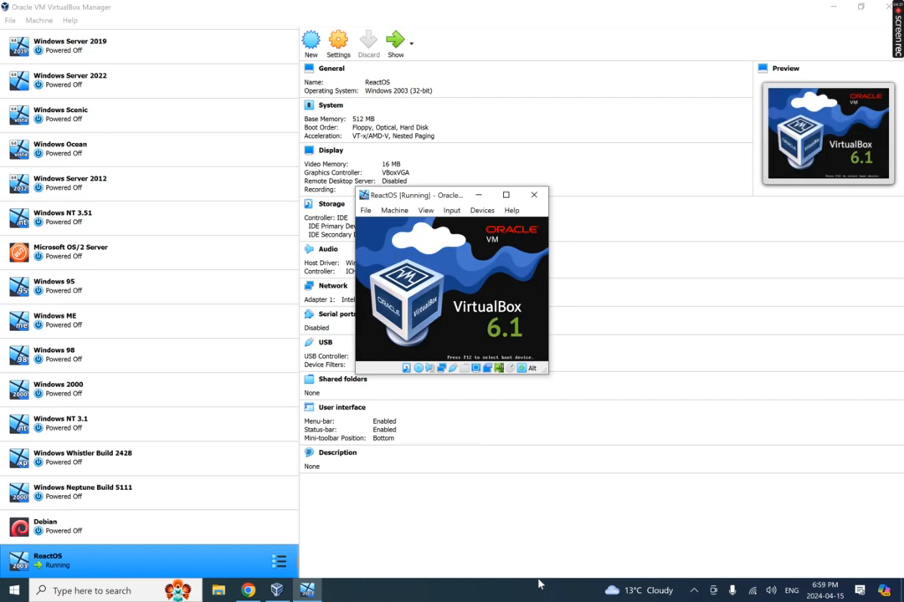
# Scale the running machine's virtual screen to 200% and allow it to capture the mouse and keyboard.
pyautogui.click(425, 211)
pyautogui.moveTo(438, 378)
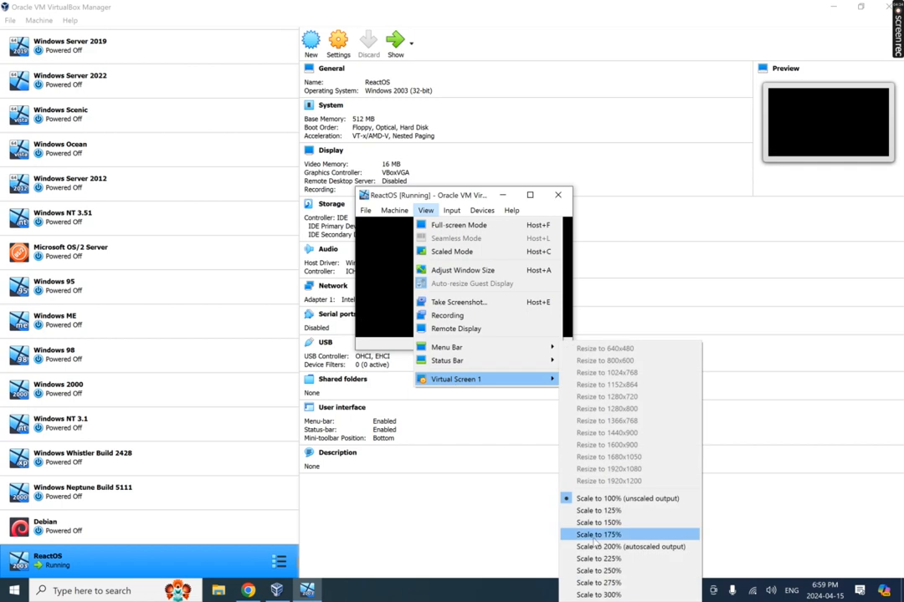
pyautogui.click(595, 538)
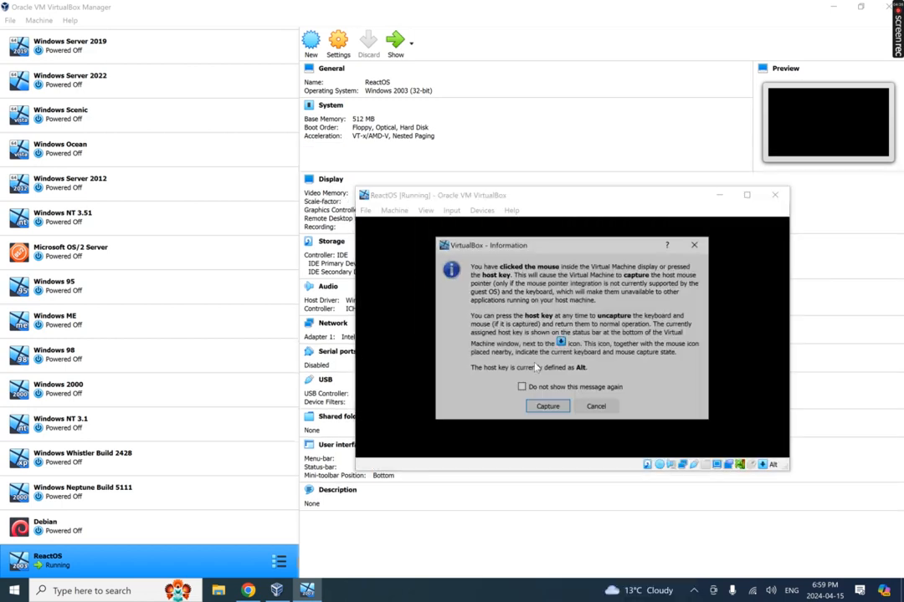
pyautogui.click(541, 409)
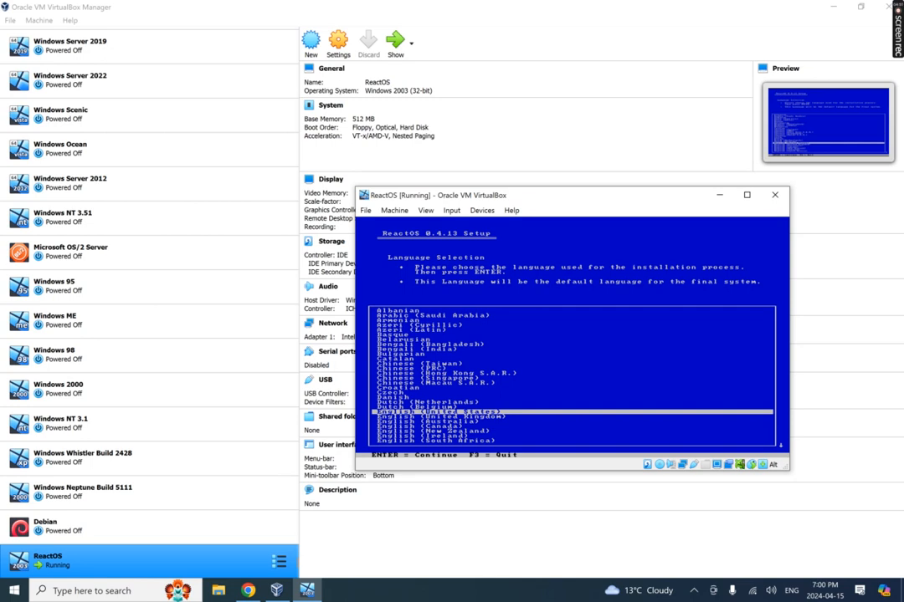
# Choose English (Canada) as the installation language in ReactOS Setup.
pyautogui.press('Down')
pyautogui.press('Down')
pyautogui.press('Down')
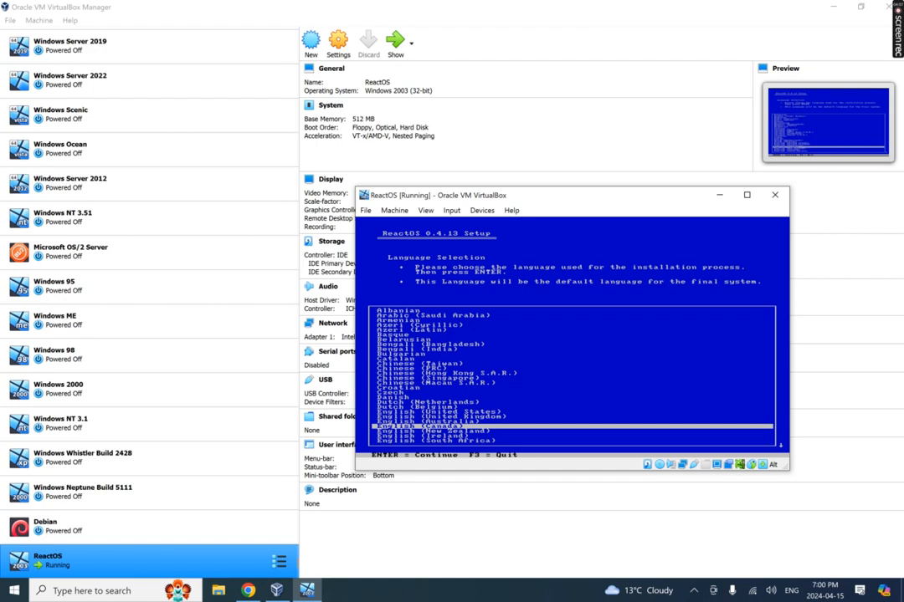
pyautogui.press('Return')
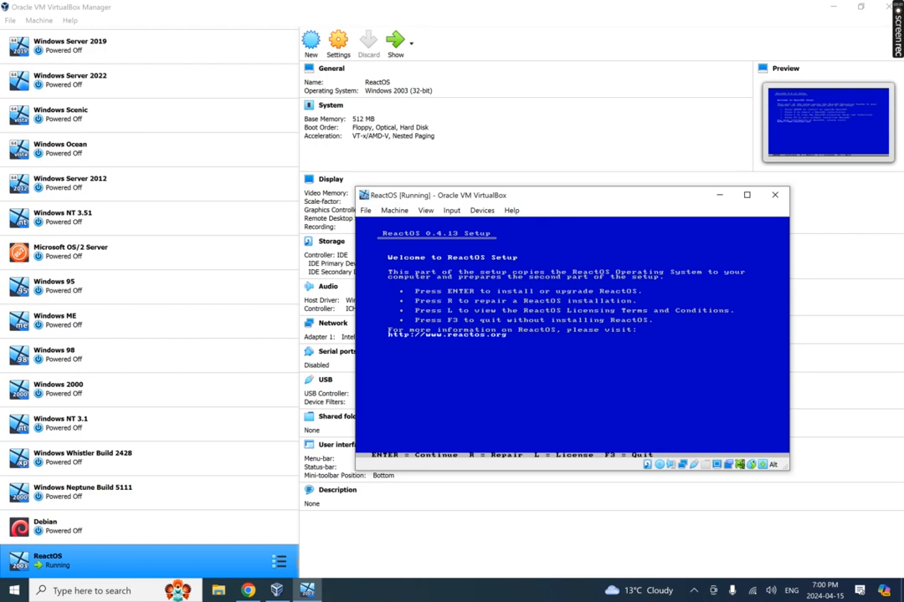
# Proceed with a new ReactOS installation past the version status notice and accept the suggested device settings.
pyautogui.press('Return')
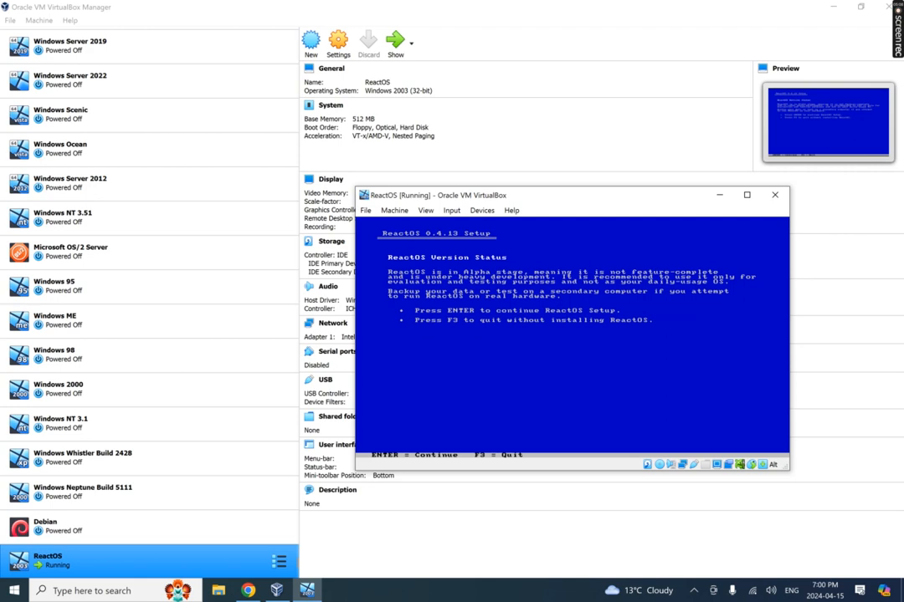
pyautogui.press('Return')
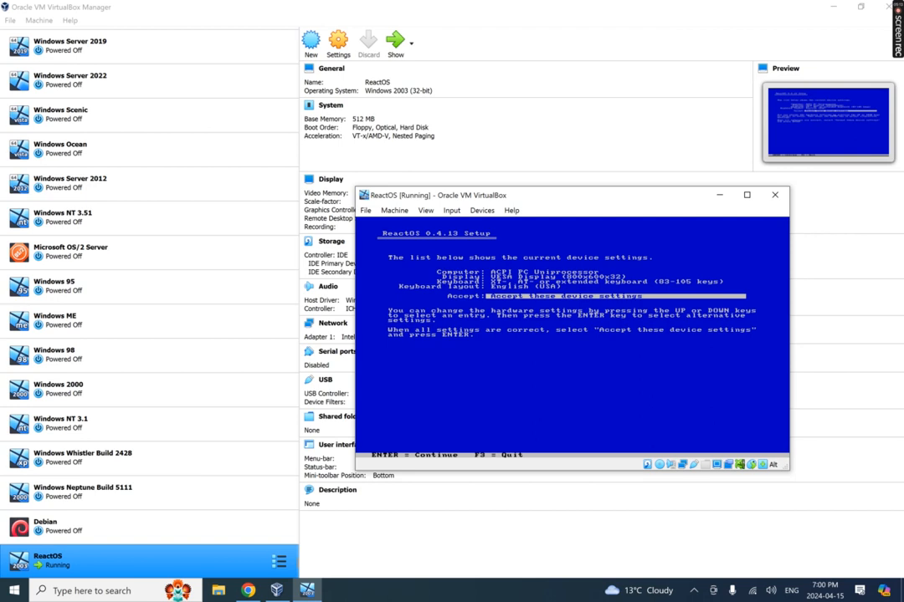
pyautogui.press('Return')
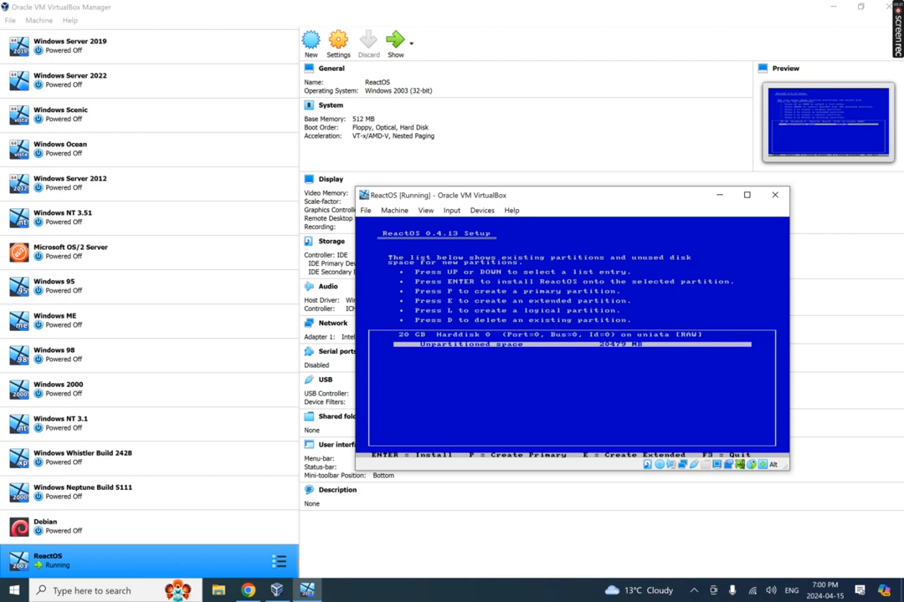
# Install ReactOS onto the unpartitioned space, formatted as FAT with quick format, using the \ReactOS directory.
pyautogui.press('Return')
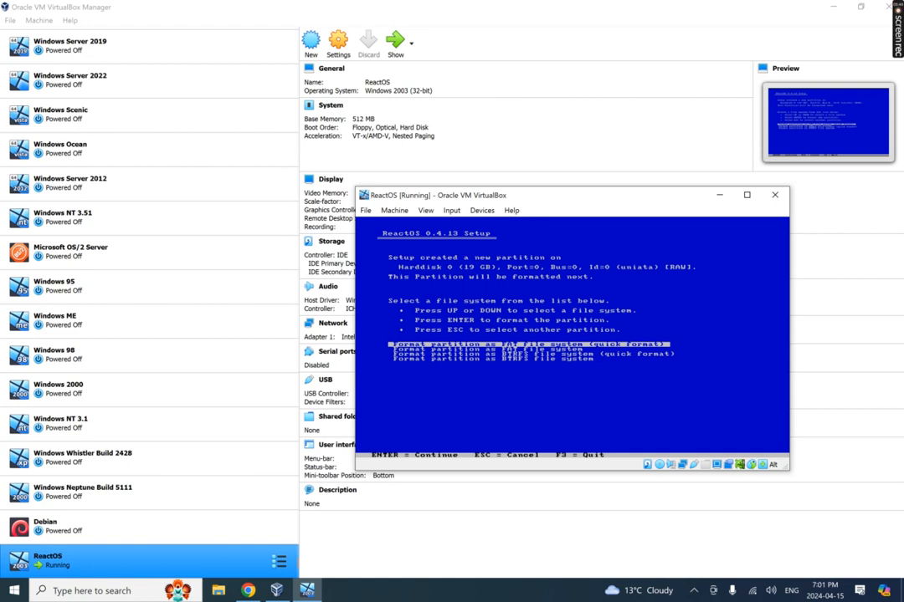
pyautogui.press('Return')
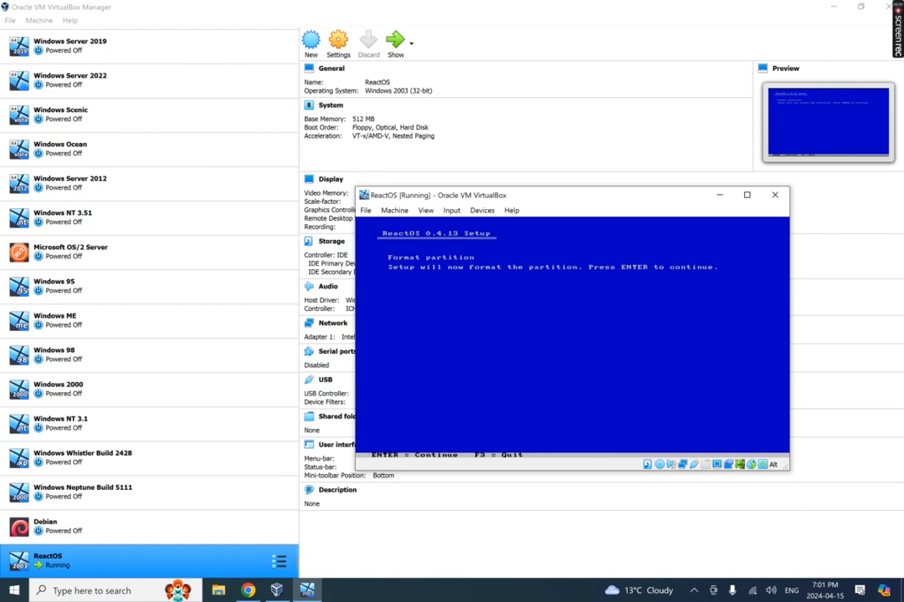
pyautogui.press('Return')
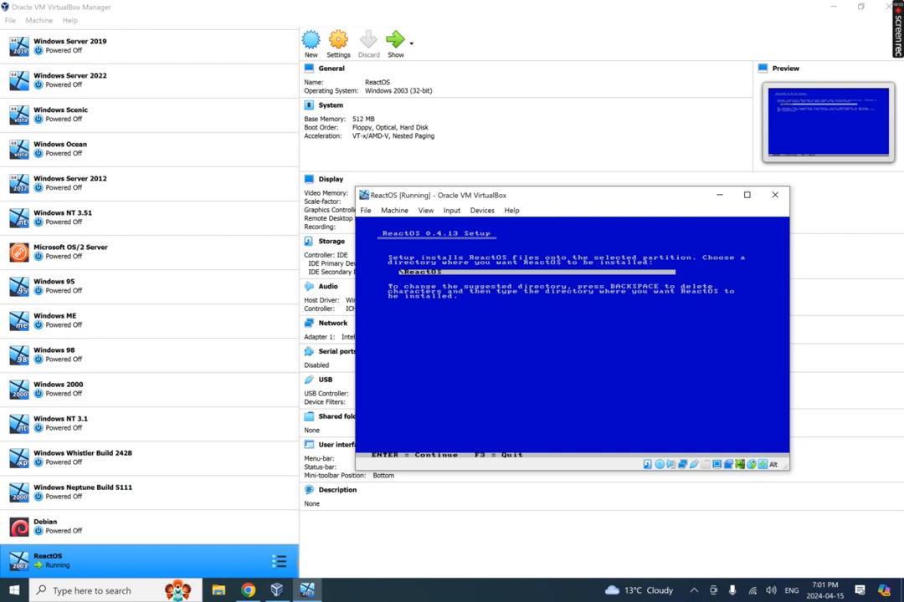
pyautogui.press('Return')
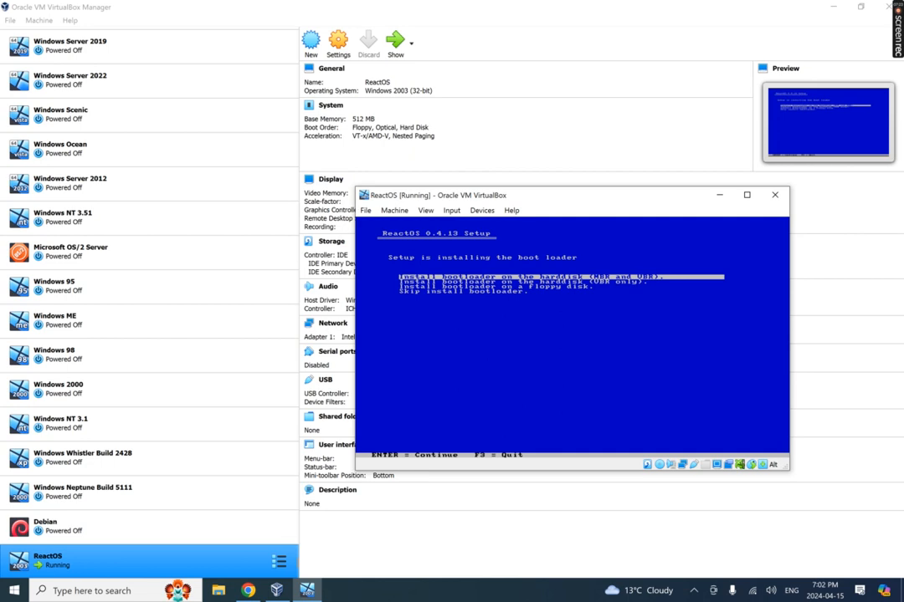
# Install the bootloader on the harddisk (MBR and VBR) and remove the ReactOS disc from the virtual drive.
pyautogui.press('Return')
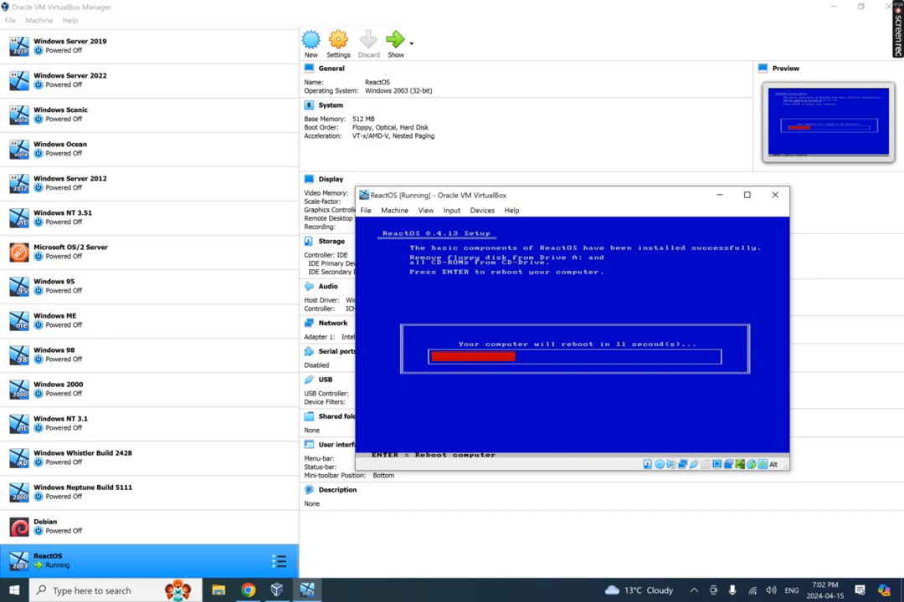
pyautogui.click(660, 466)
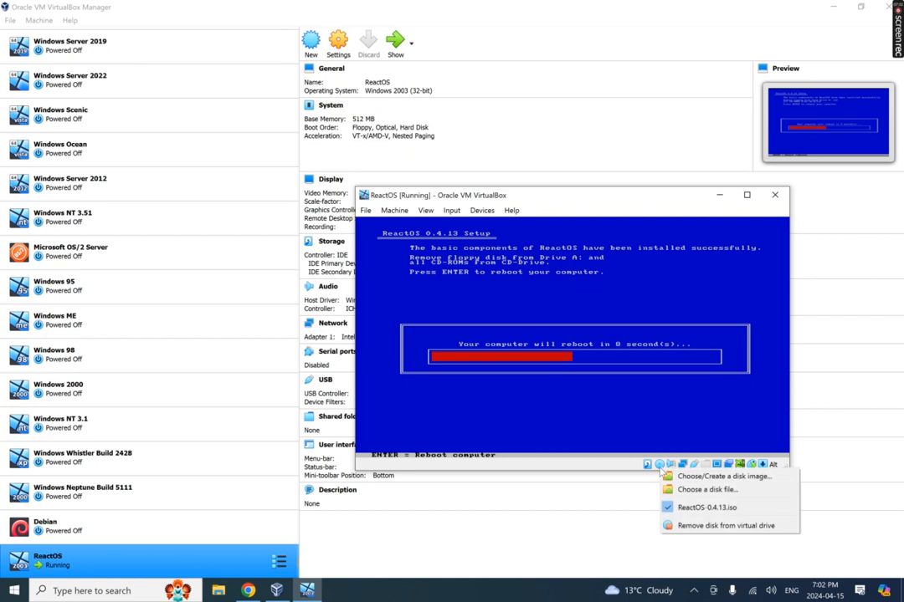
pyautogui.click(688, 526)
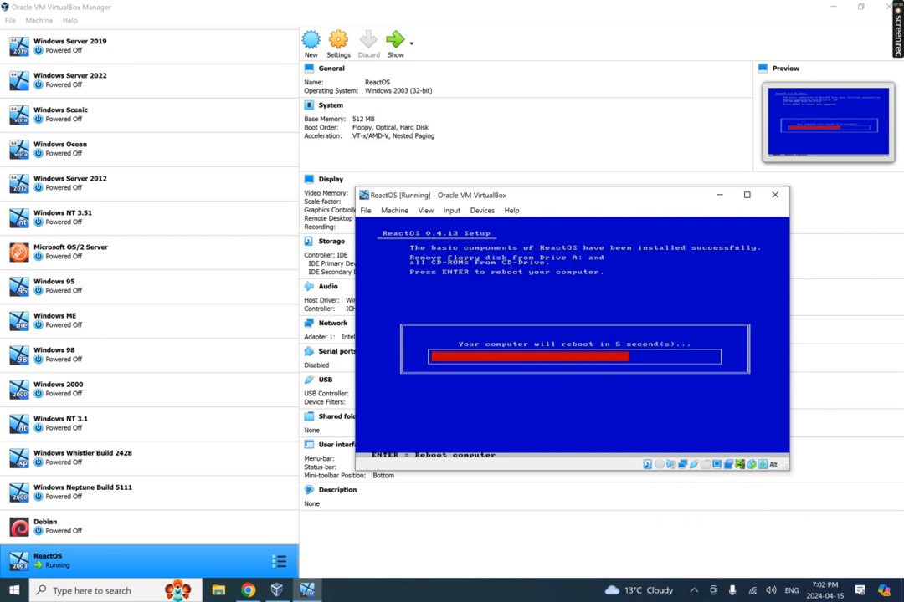
# Reboot the virtual machine after the basic component installation, with input capture enabled, and start the ReactOS boot entry.
pyautogui.press('Return')
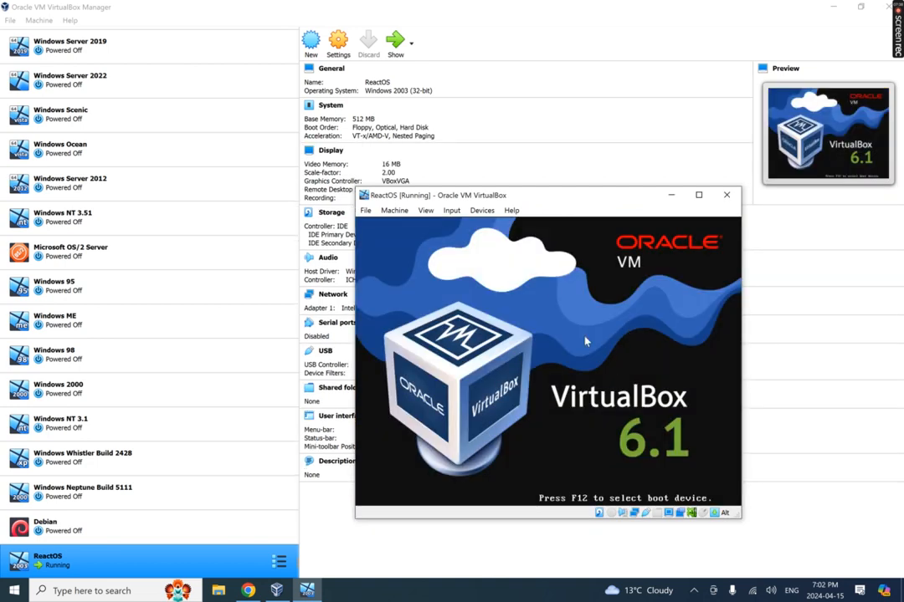
pyautogui.click(583, 354)
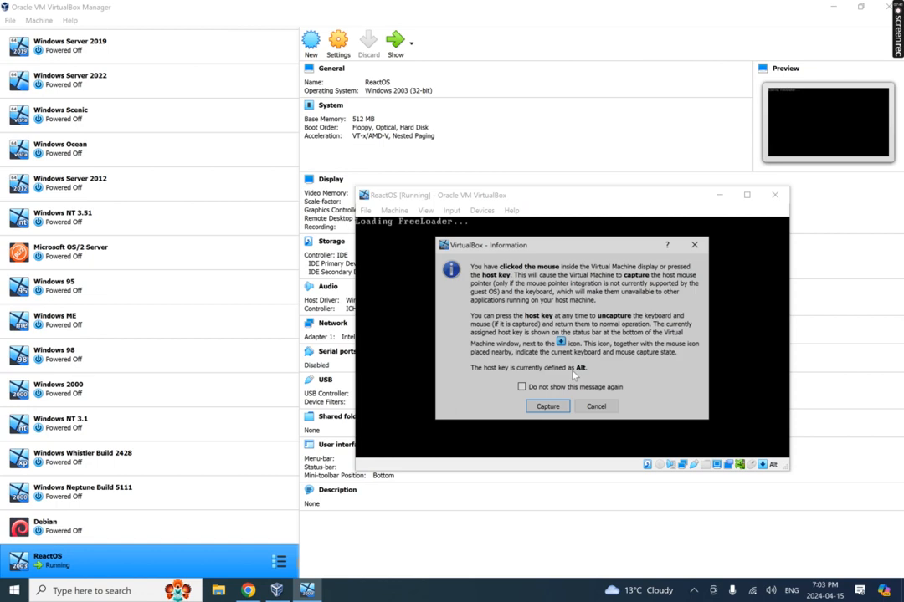
pyautogui.click(490, 406)
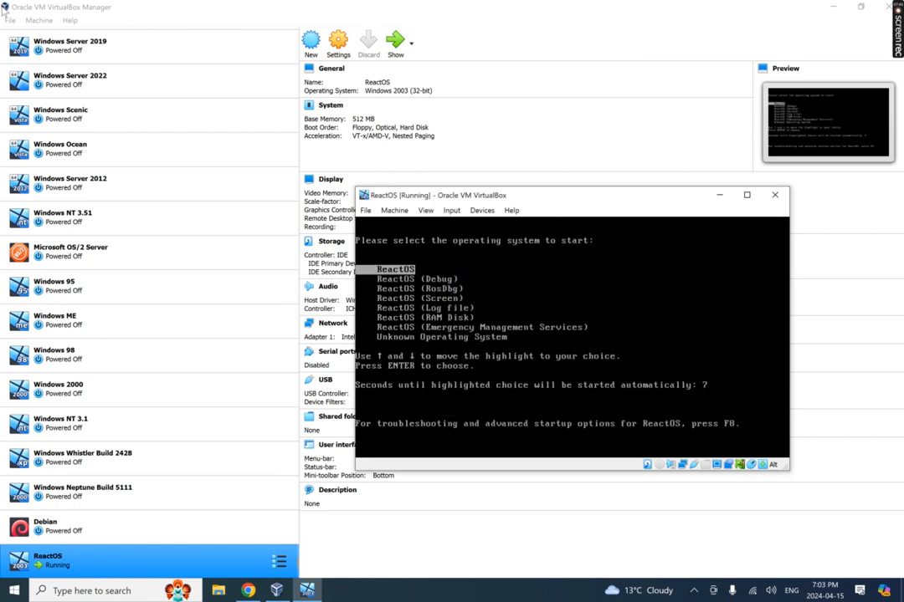
pyautogui.press('Return')
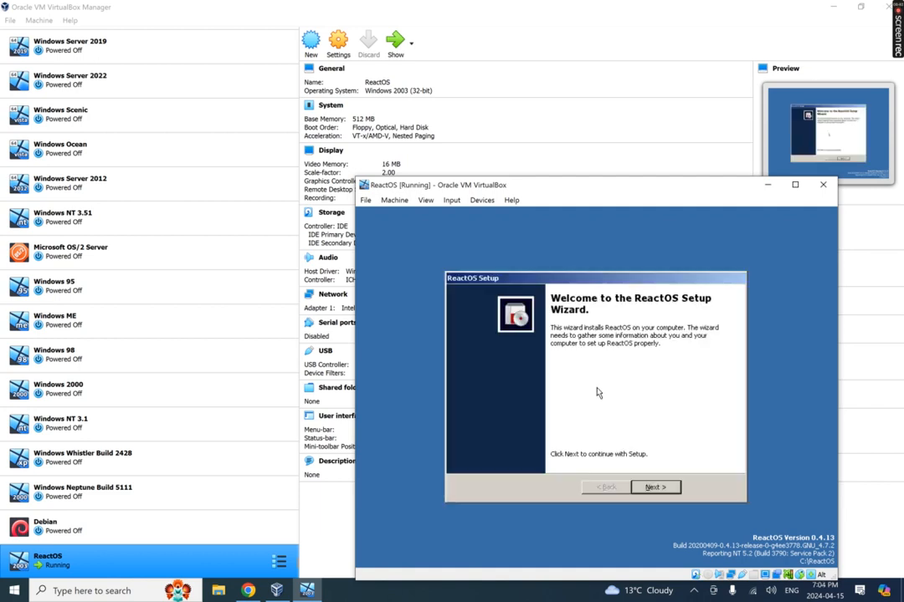
# Proceed through the Setup Wizard welcome and read the open source acknowledgements before continuing to the regional settings.
pyautogui.click(644, 488)
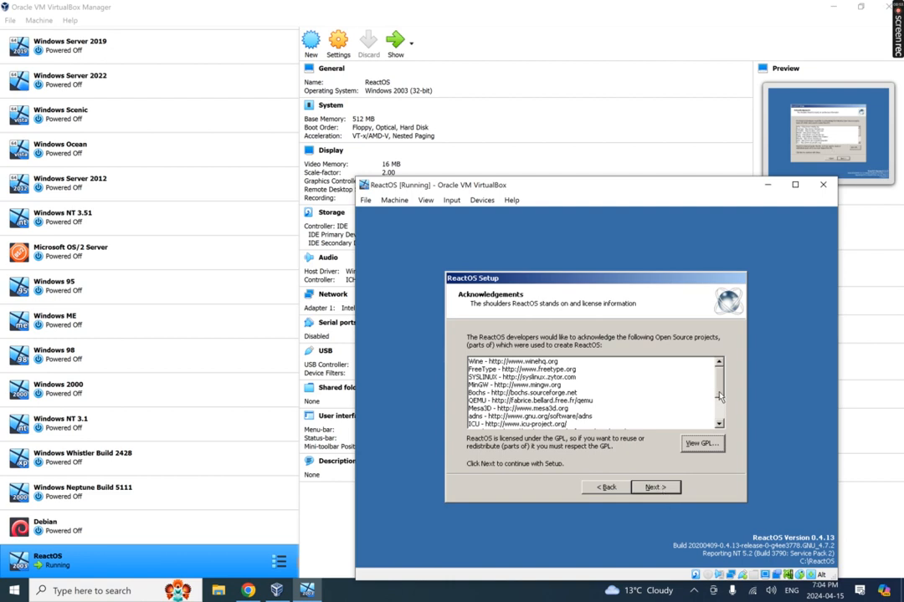
pyautogui.scroll(-2, 553, 381)
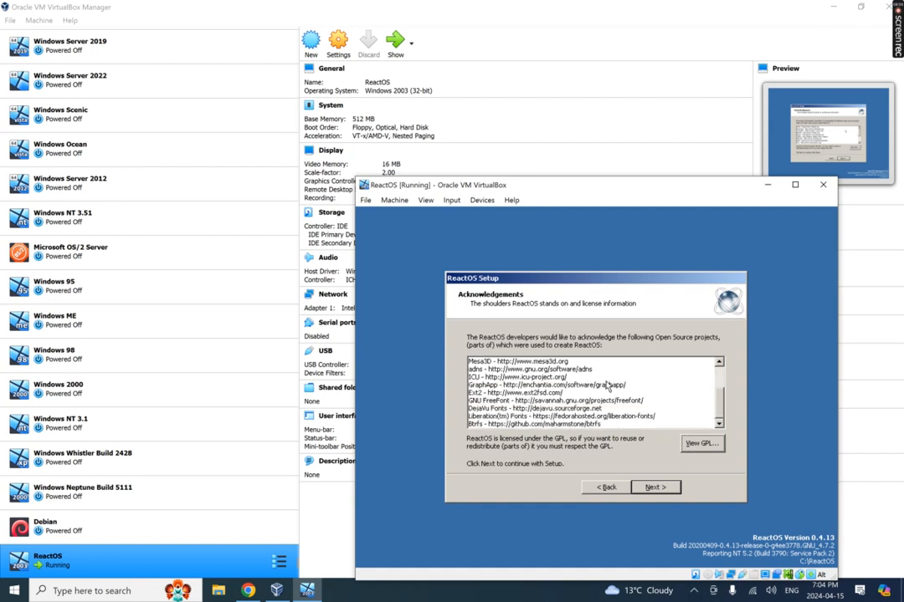
pyautogui.click(651, 486)
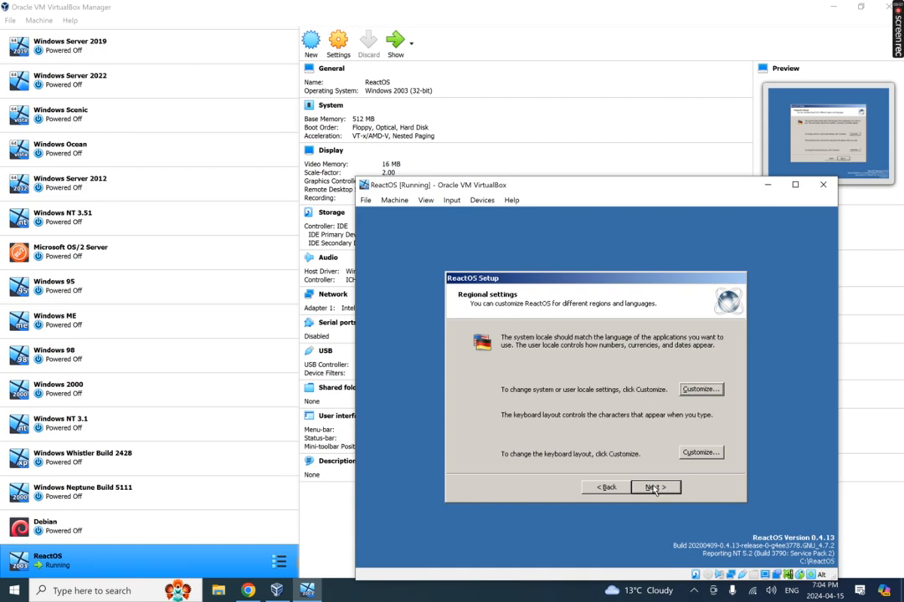
# Review the locale, language and advanced regional options, keep English (Canada), and accept the regional settings.
pyautogui.click(687, 393)
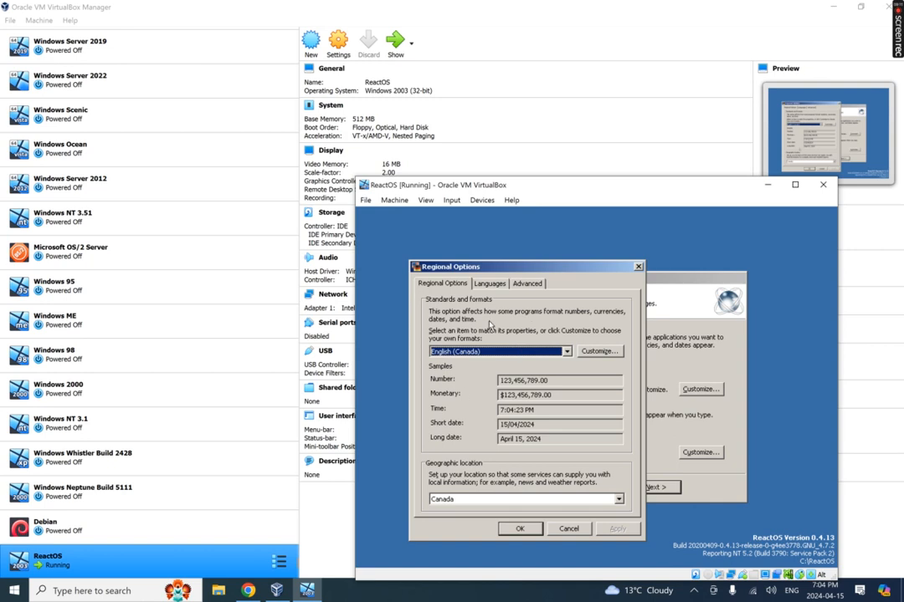
pyautogui.click(492, 286)
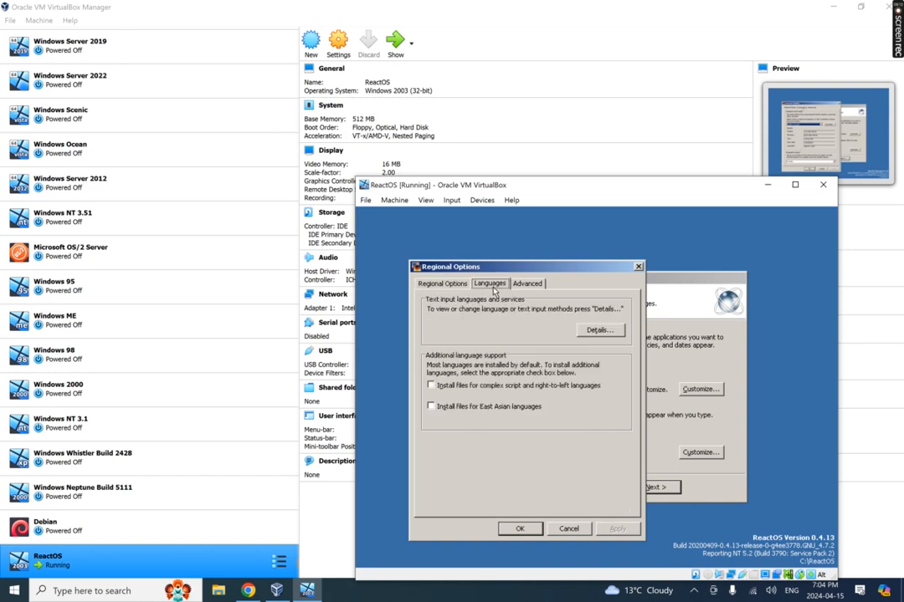
pyautogui.click(531, 285)
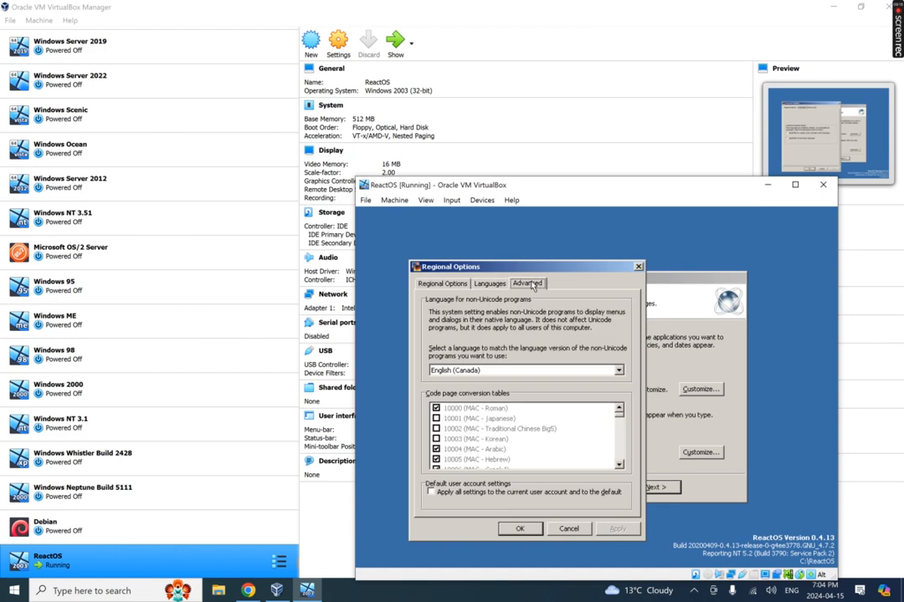
pyautogui.click(519, 529)
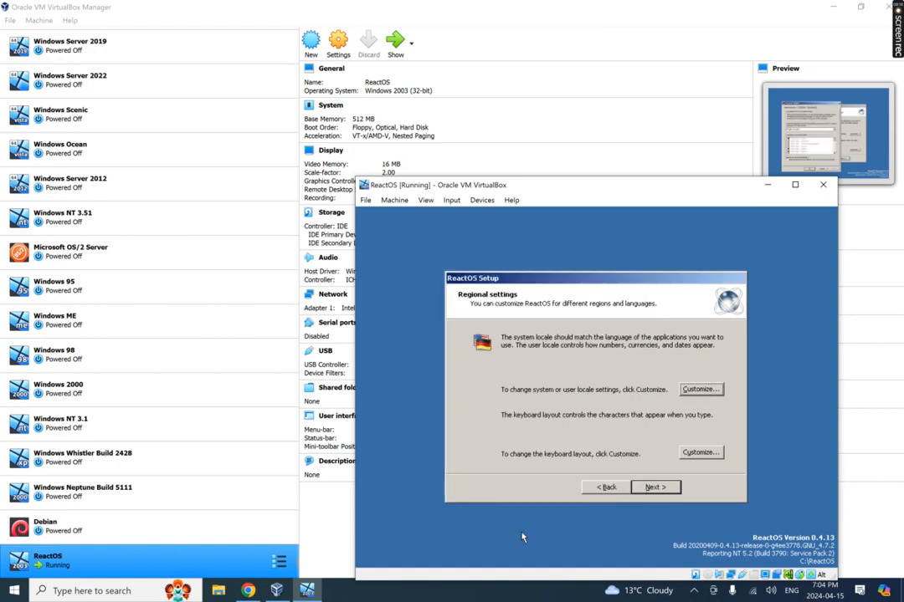
pyautogui.click(654, 487)
# Enter the owner's full name in the software personalization and continue with the organization left blank.
pyautogui.write('ROW')
pyautogui.press('BackSpace')
pyautogui.press('BackSpace')
pyautogui.press('BackSpace')
pyautogui.write('owa')
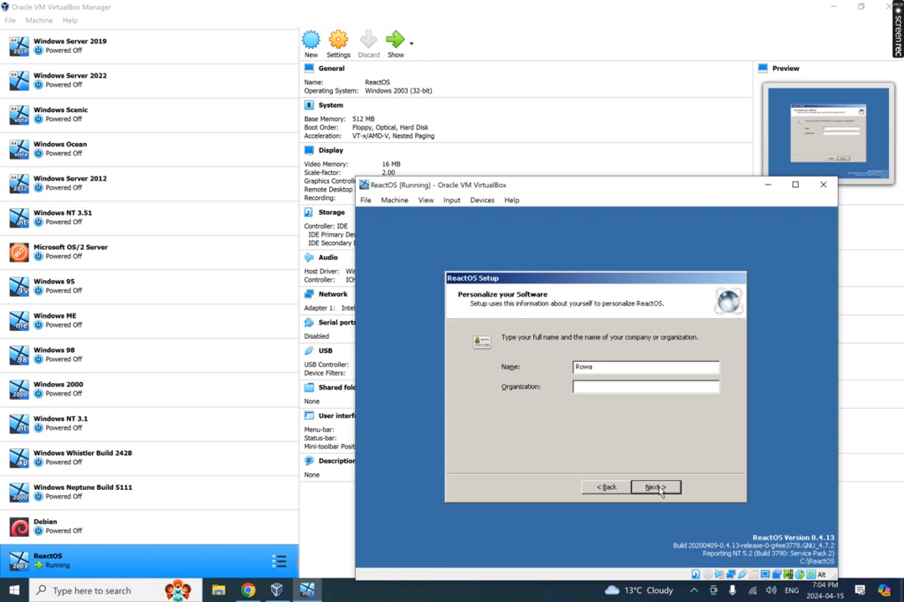
pyautogui.write('n Penzer')
pyautogui.click(647, 491)
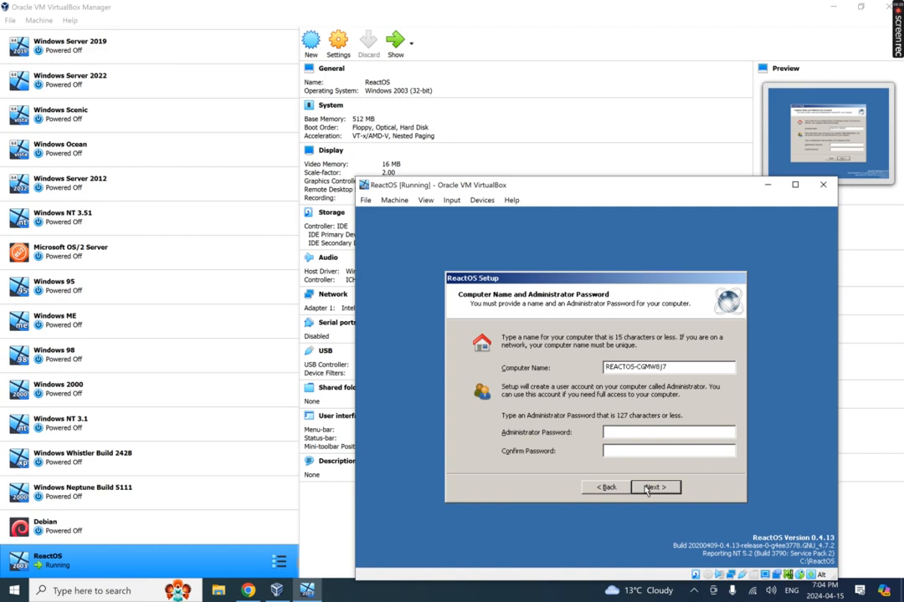
# Shorten the suggested computer name without setting an administrator password, and turn off automatic clock adjustment for daylight saving.
pyautogui.moveTo(667, 367); pyautogui.dragTo(640, 365)
pyautogui.press('BackSpace')
pyautogui.press('BackSpace')
pyautogui.press('BackSpace')
pyautogui.click(667, 493)
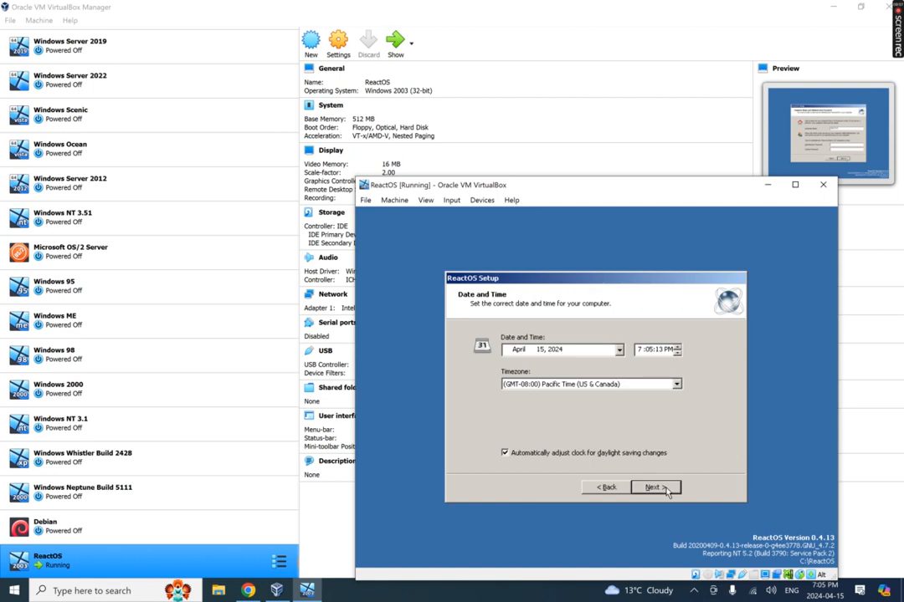
pyautogui.click(632, 454)
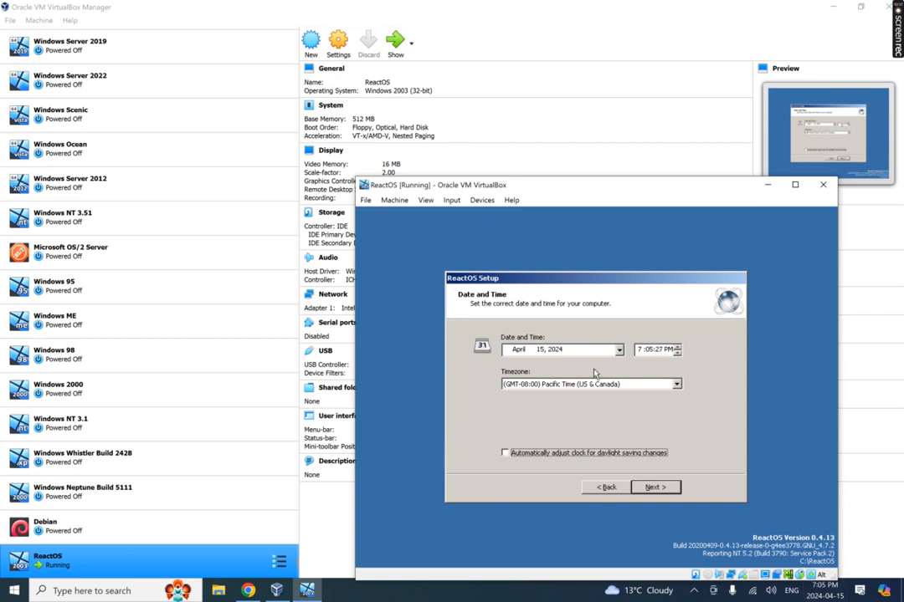
pyautogui.click(647, 492)
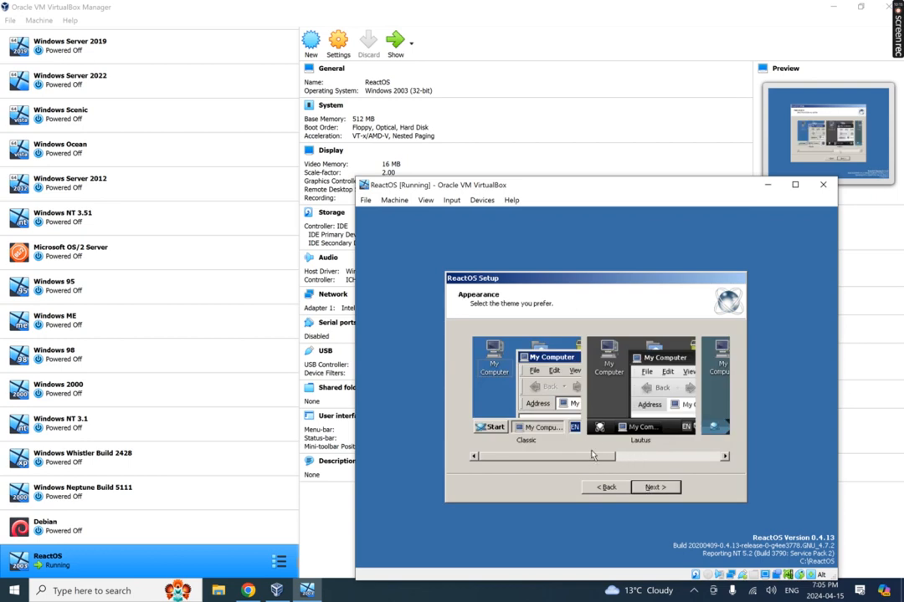
# Apply the dark Lautus theme and dismiss the rundll32 error messages before continuing to the network settings.
pyautogui.moveTo(582, 460)
pyautogui.mouseDown()
pyautogui.moveTo(689, 465)
pyautogui.moveTo(573, 458)
pyautogui.moveTo(580, 452)
pyautogui.mouseUp()
pyautogui.click(559, 405)
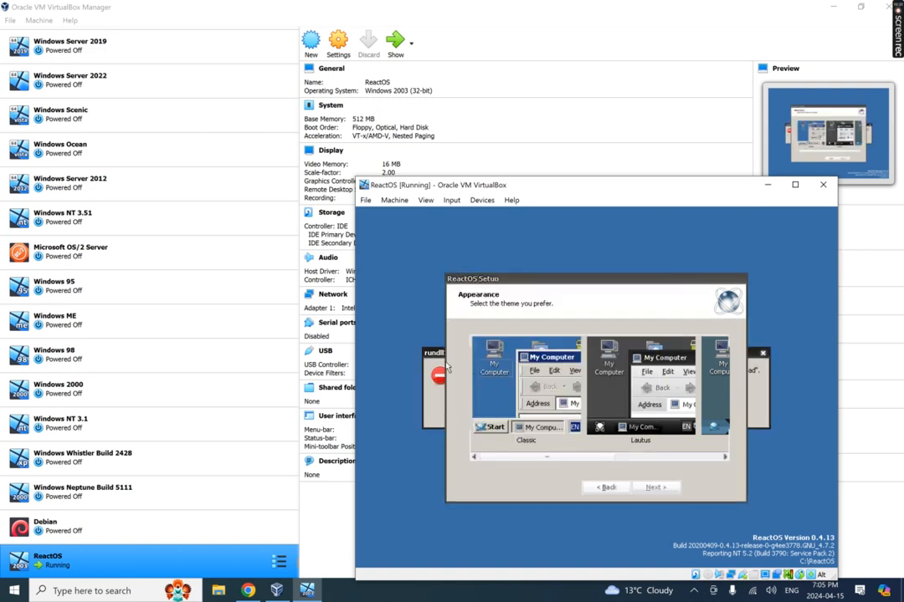
pyautogui.click(762, 357)
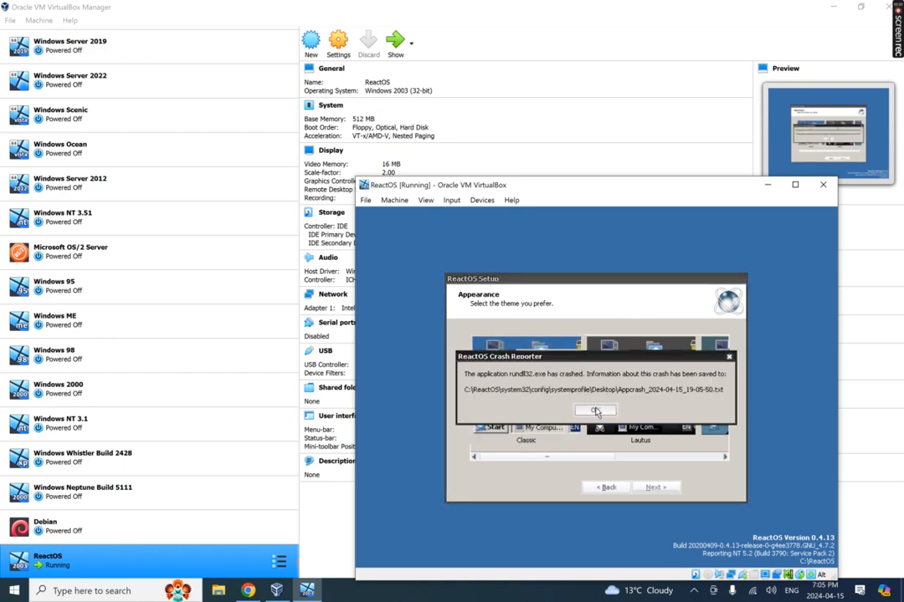
pyautogui.click(593, 411)
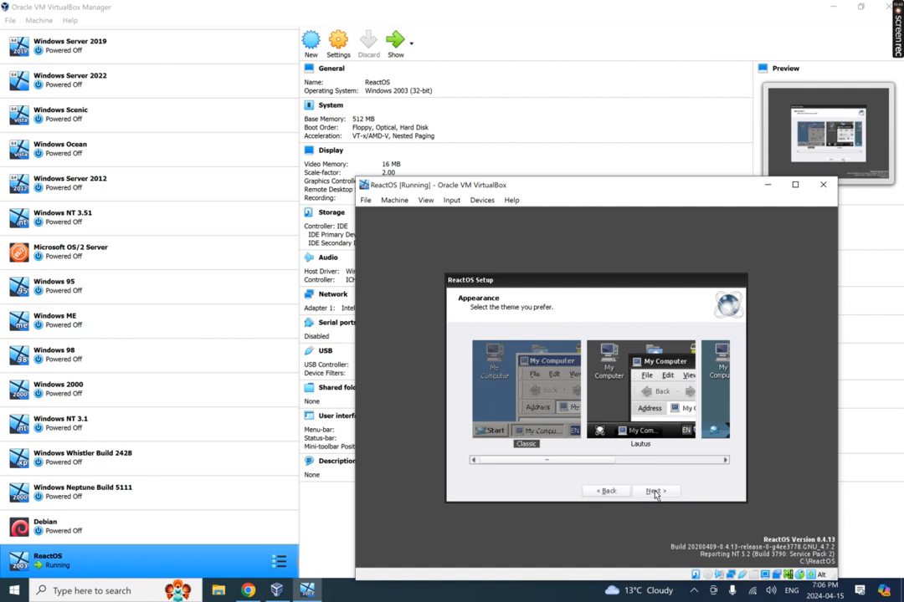
pyautogui.click(654, 492)
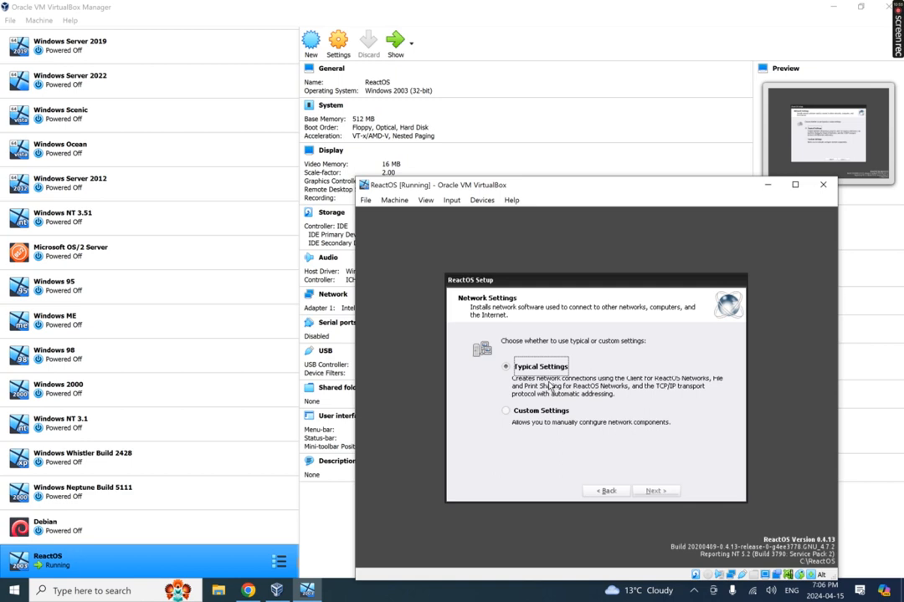
# Use Typical Settings for the network, join the WORKGROUP workgroup, and finish the Setup Wizard to restart the computer.
pyautogui.click(654, 491)
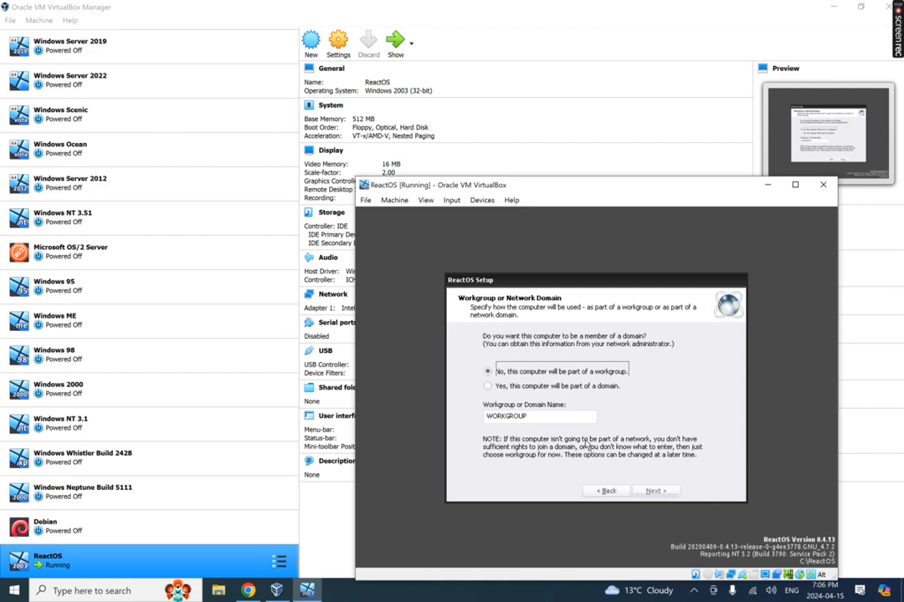
pyautogui.click(653, 492)
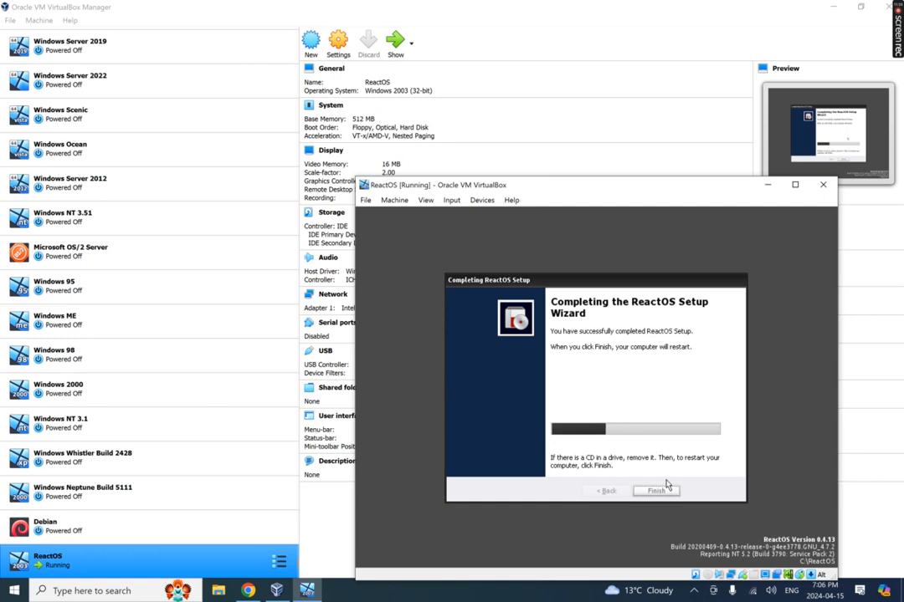
pyautogui.click(658, 492)
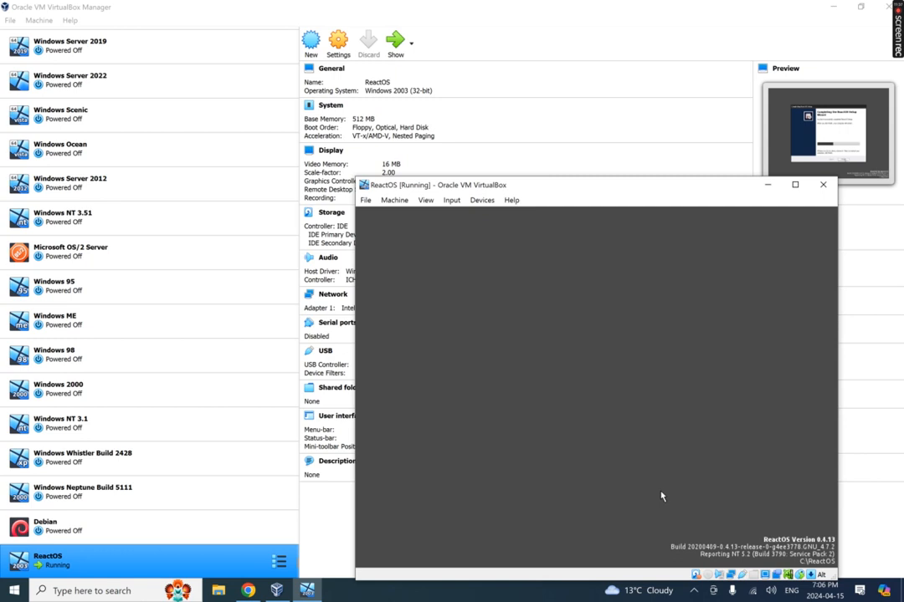
# Boot the installed system by starting the ReactOS entry after the restart, handling the input capture notices.
pyautogui.click(641, 436)
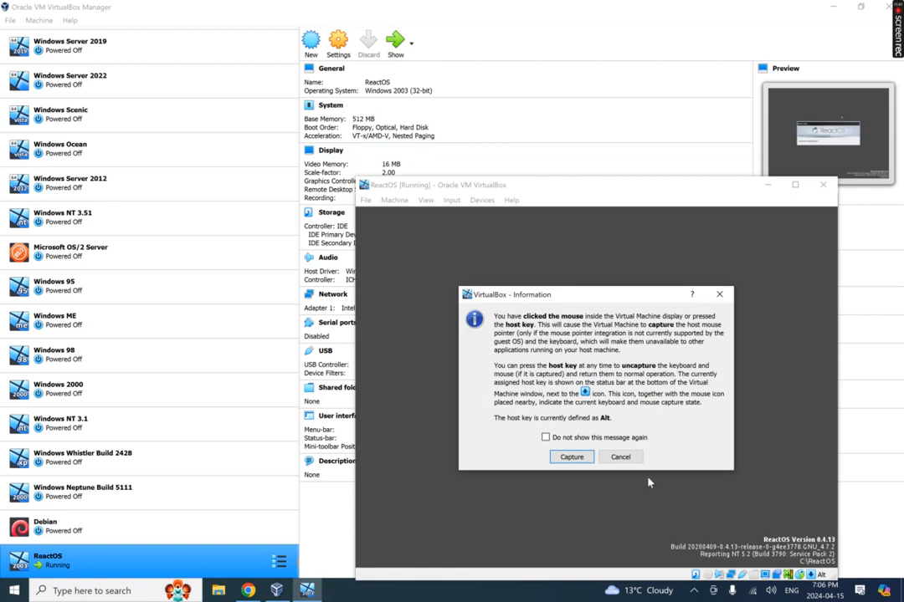
pyautogui.click(622, 458)
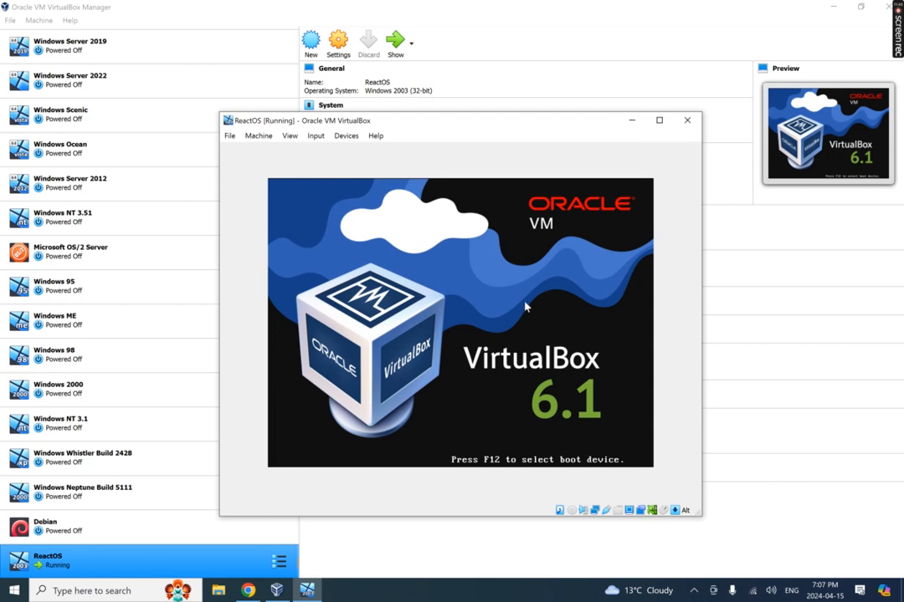
pyautogui.click(525, 308)
pyautogui.click(434, 336)
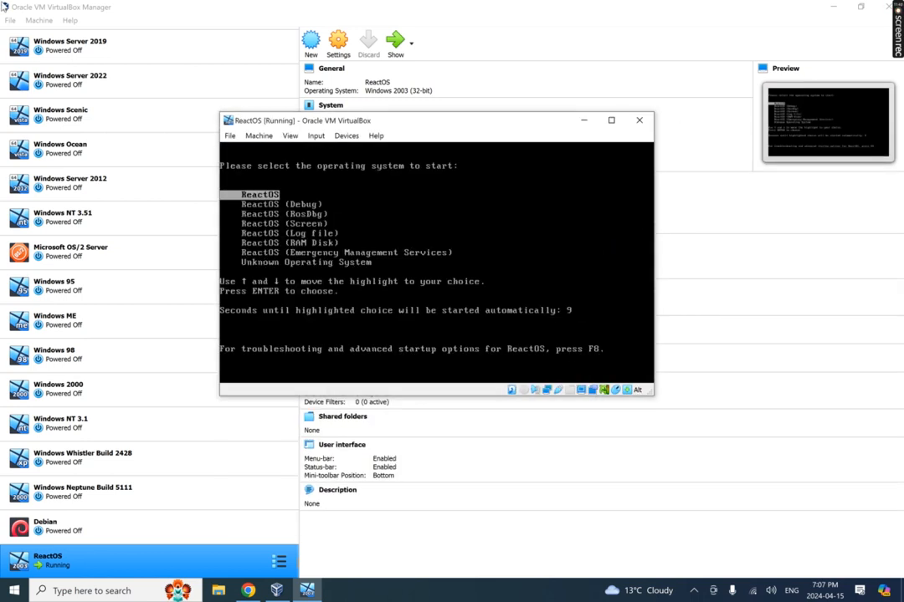
pyautogui.press('Return')
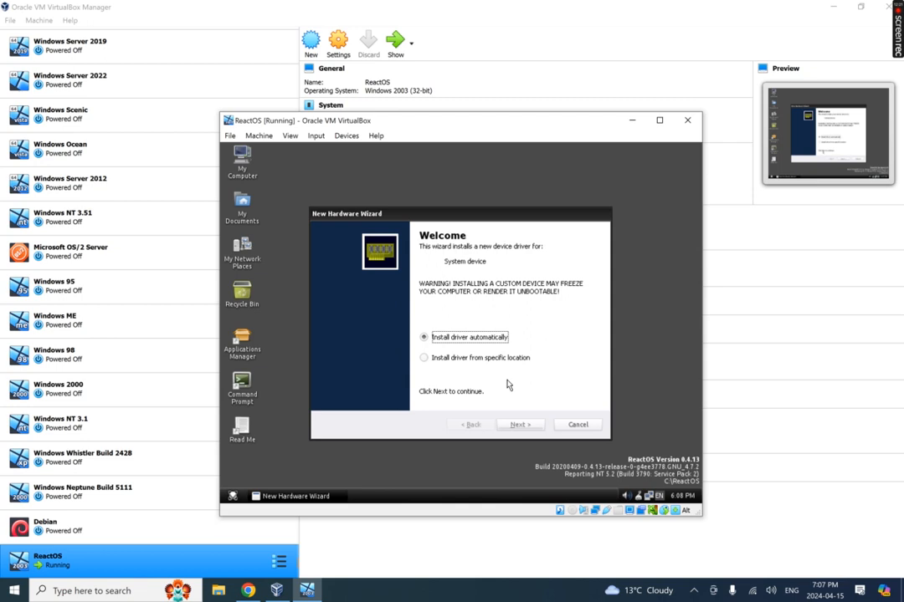
# Try to install the drivers for the system device and the multimedia audio device automatically, and close the hardware wizard.
pyautogui.click(531, 424)
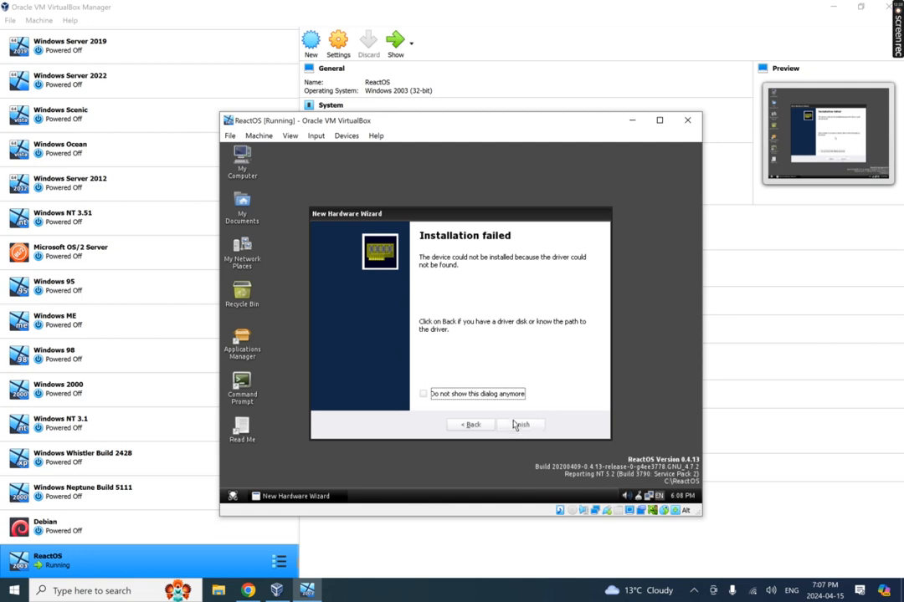
pyautogui.click(515, 425)
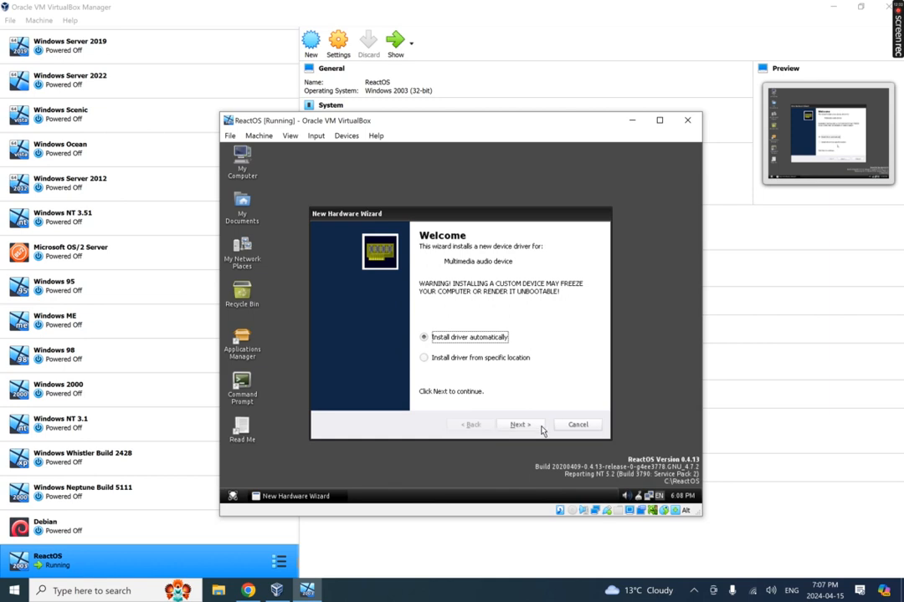
pyautogui.click(537, 426)
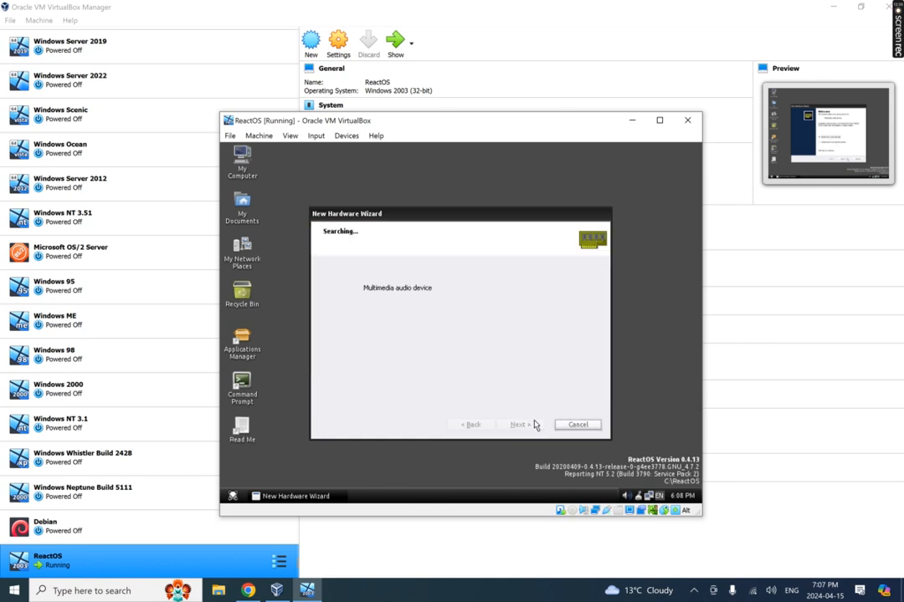
pyautogui.click(518, 425)
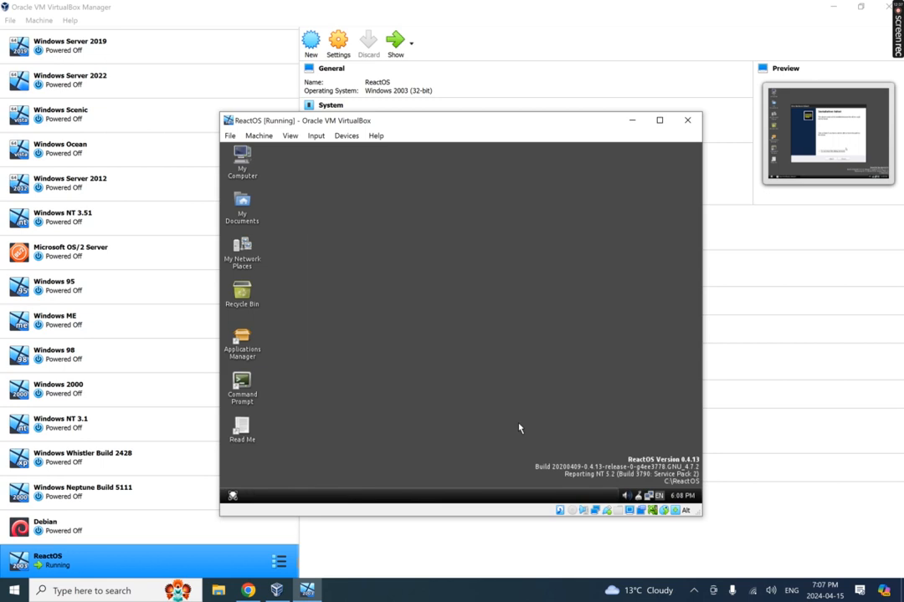
# Look through the ReactOS start menu, including its settings entries, and select My Computer on the desktop.
pyautogui.click(232, 495)
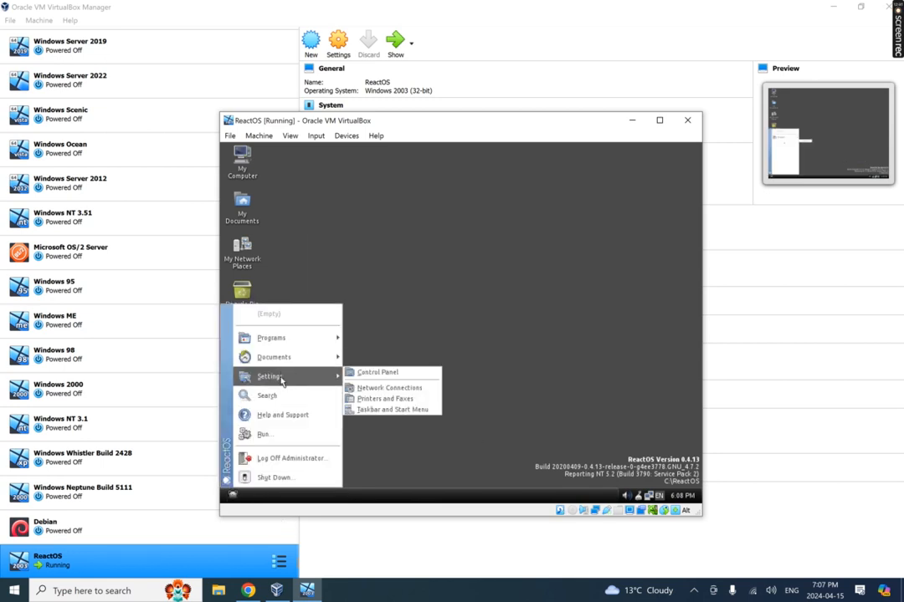
pyautogui.click(432, 344)
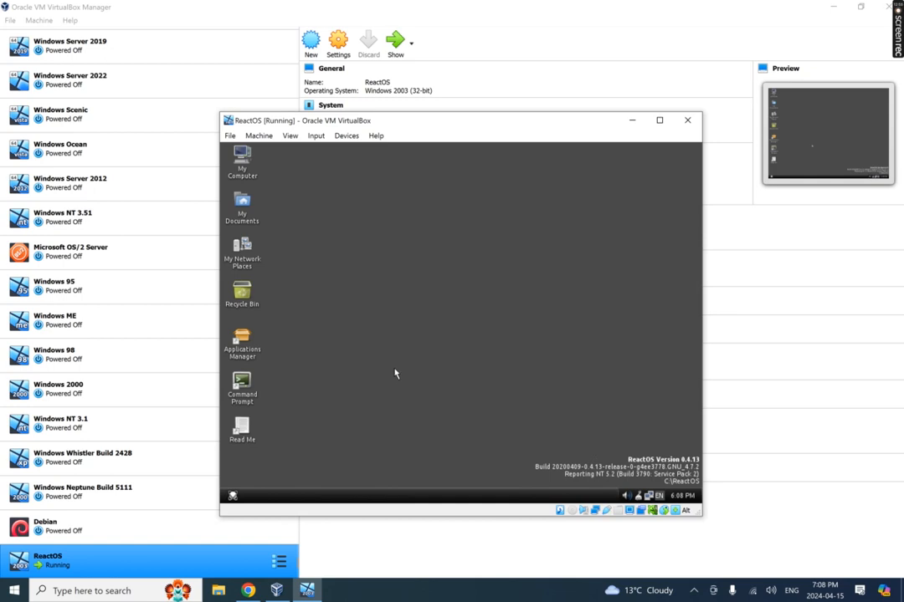
pyautogui.click(233, 497)
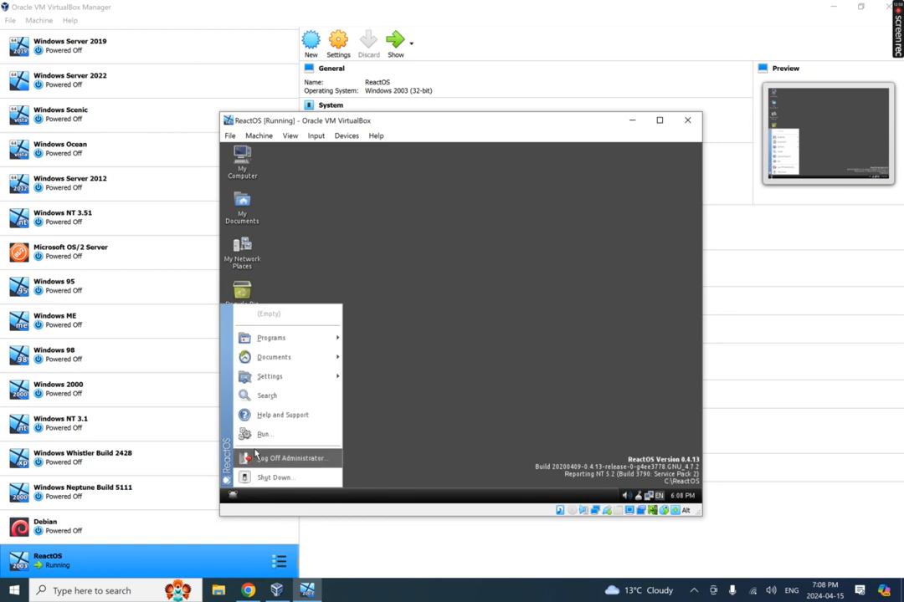
pyautogui.click(243, 157)
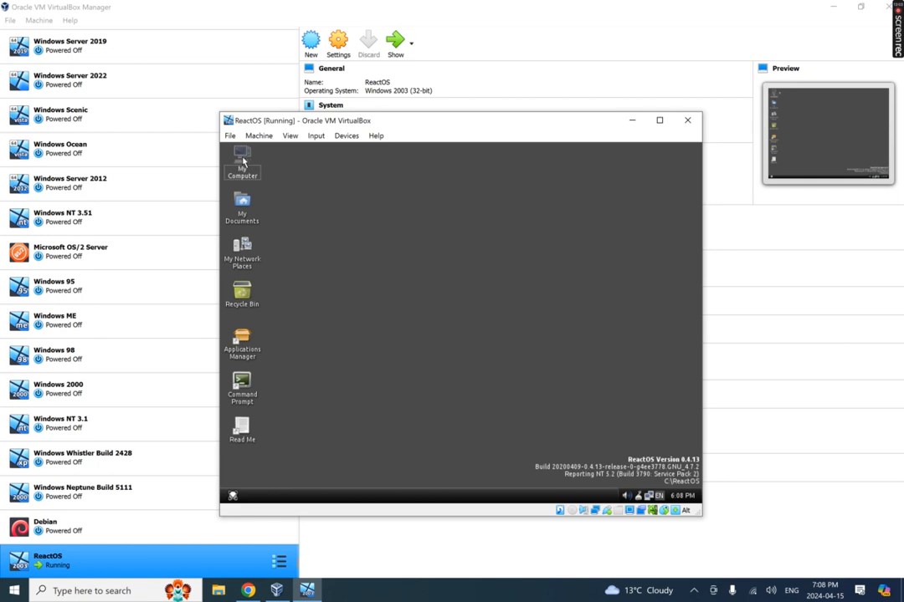
# Open the C:\ReactOS\system32 folder by browsing from My Computer through Local Disk (C:).
pyautogui.moveTo(242, 159); pyautogui.dragTo(242, 164)
pyautogui.doubleClick(243, 166)
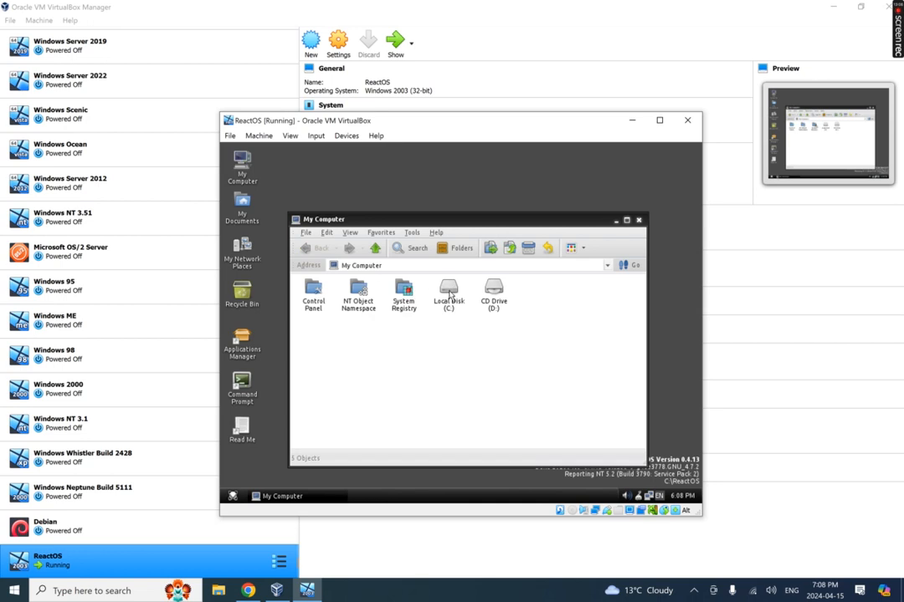
pyautogui.doubleClick(450, 292)
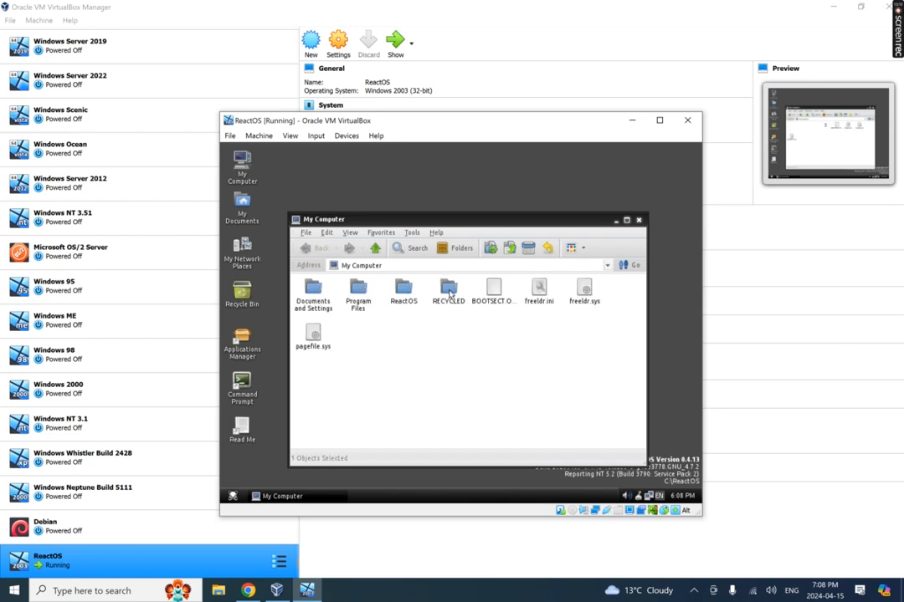
pyautogui.doubleClick(403, 289)
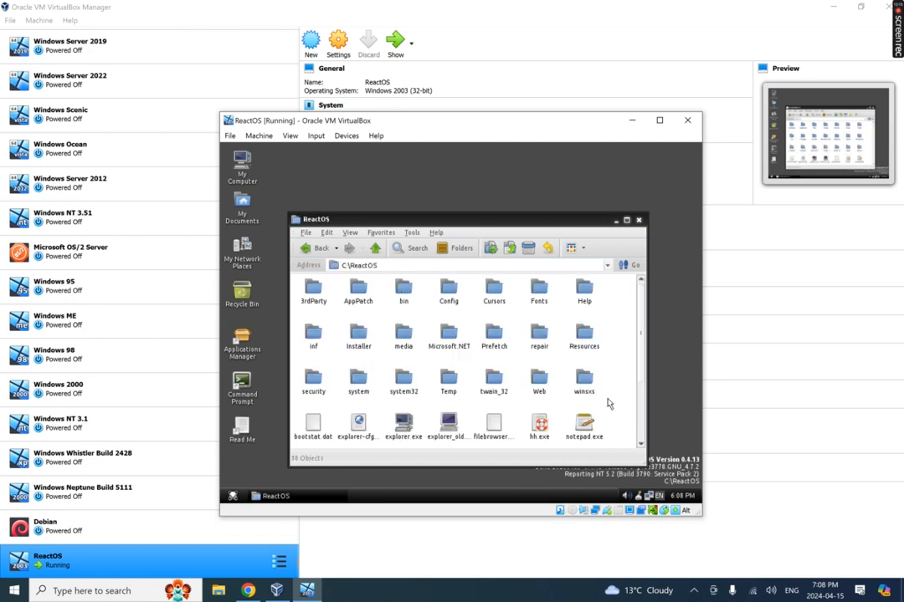
pyautogui.doubleClick(404, 378)
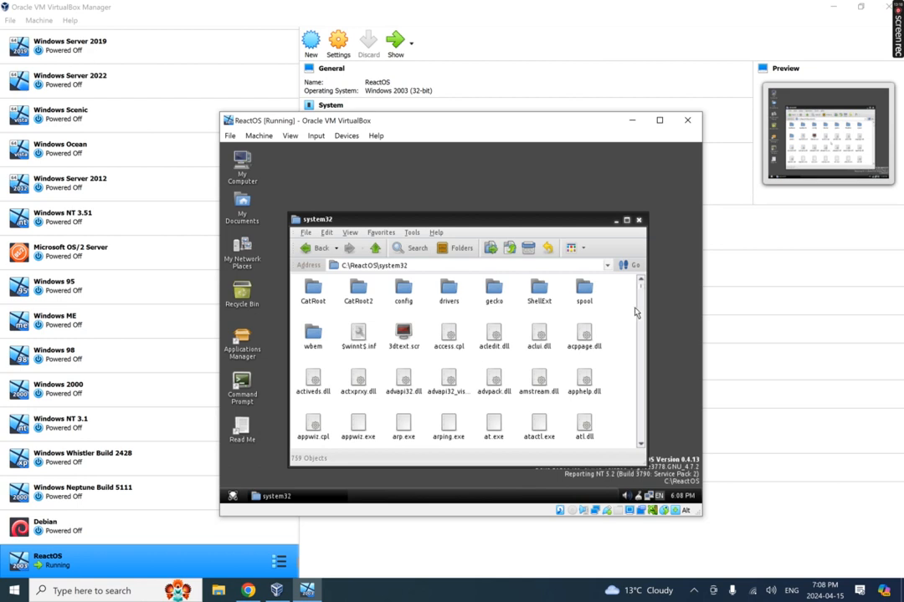
# Look through the files in the system32 folder from the end of the list back upward, and close the folder window.
pyautogui.moveTo(641, 291); pyautogui.dragTo(641, 441)
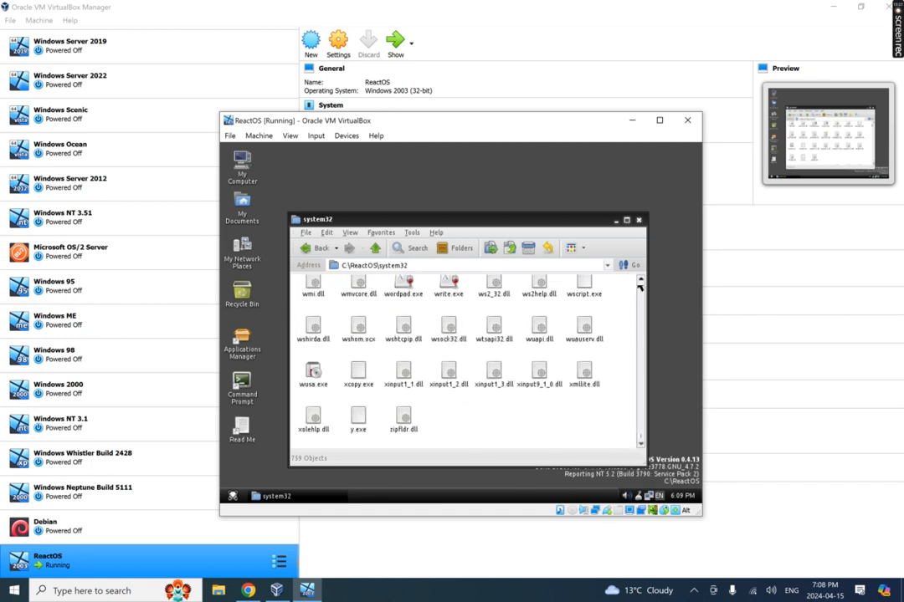
pyautogui.click(640, 282)
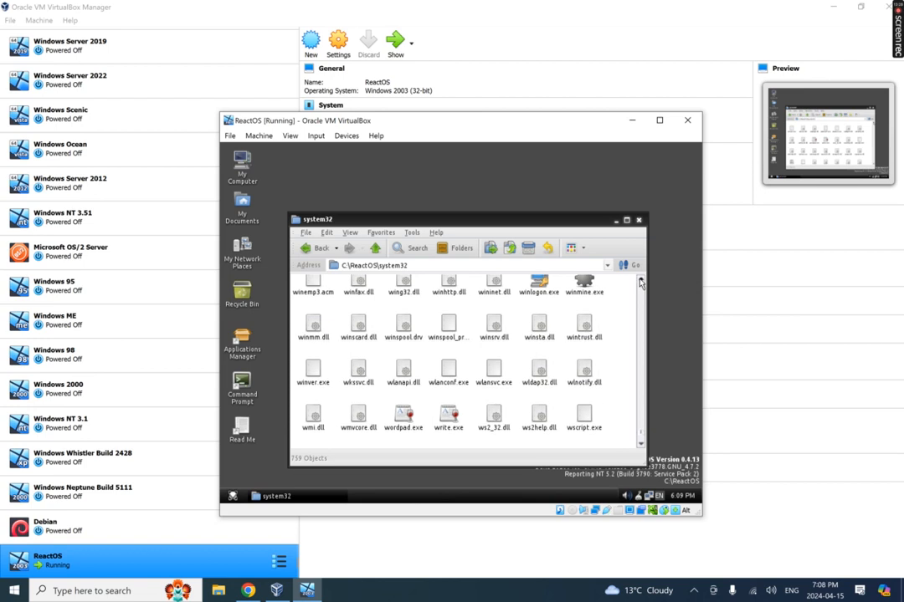
pyautogui.click(640, 282)
pyautogui.click(640, 282)
pyautogui.click(641, 283)
pyautogui.click(640, 283)
pyautogui.click(641, 282)
pyautogui.click(640, 283)
pyautogui.click(640, 283)
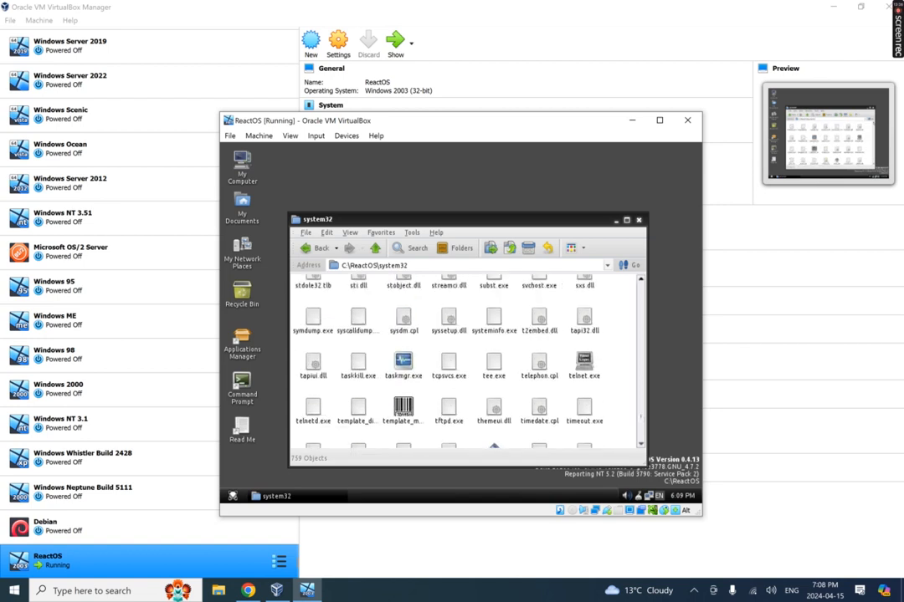
pyautogui.click(641, 283)
pyautogui.click(640, 283)
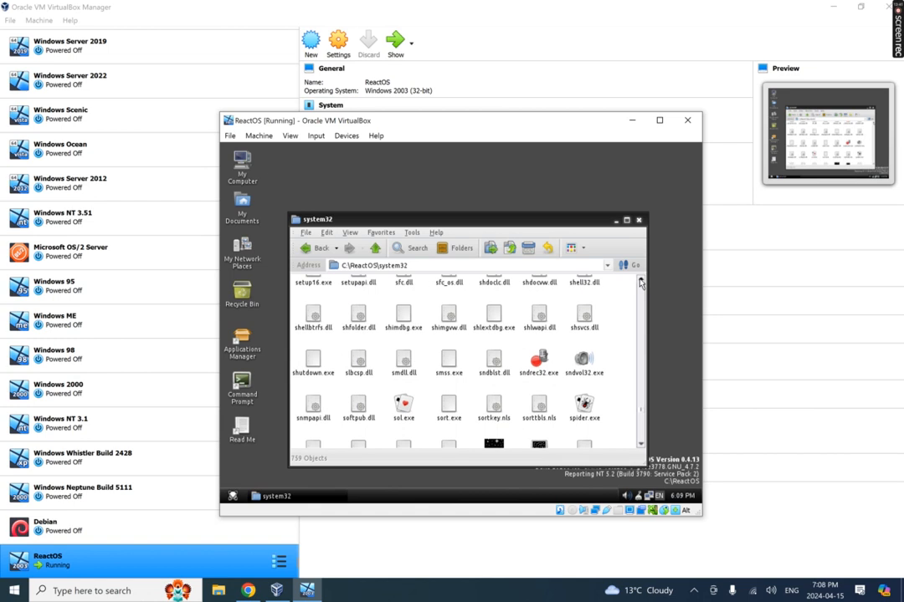
pyautogui.click(640, 282)
pyautogui.click(640, 283)
pyautogui.click(640, 283)
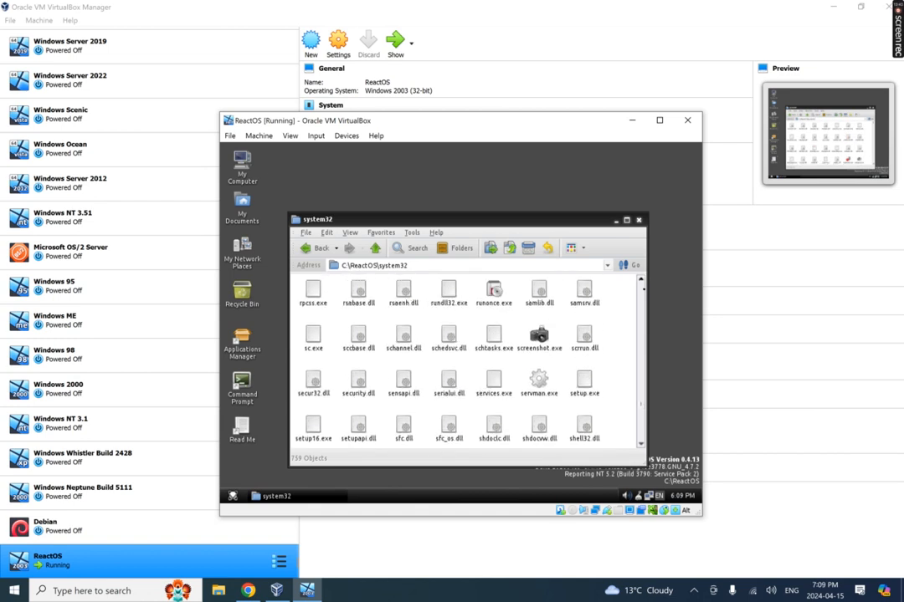
pyautogui.click(640, 283)
pyautogui.click(640, 283)
pyautogui.click(640, 283)
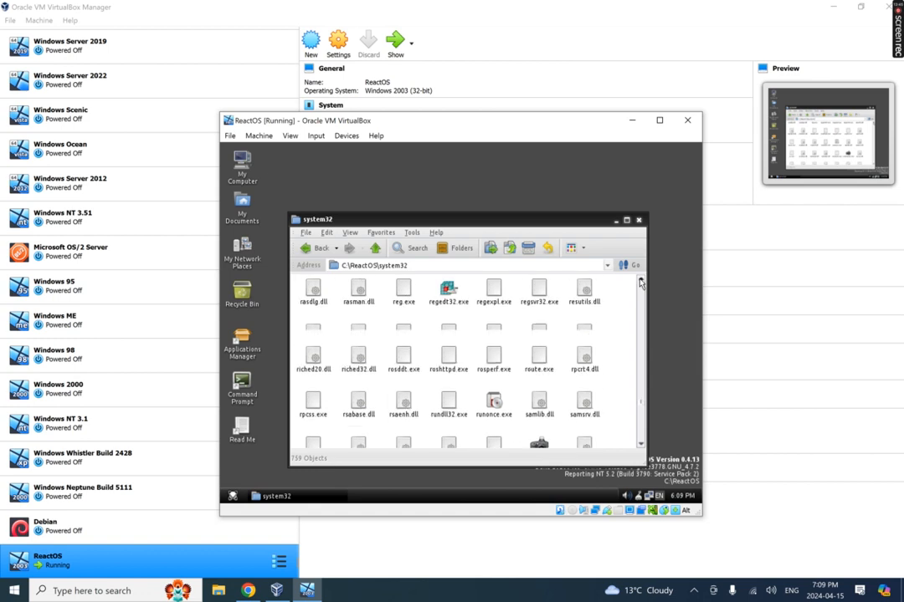
pyautogui.click(641, 283)
pyautogui.click(640, 283)
pyautogui.click(640, 283)
pyautogui.click(640, 283)
pyautogui.click(641, 283)
pyautogui.click(640, 283)
pyautogui.click(641, 283)
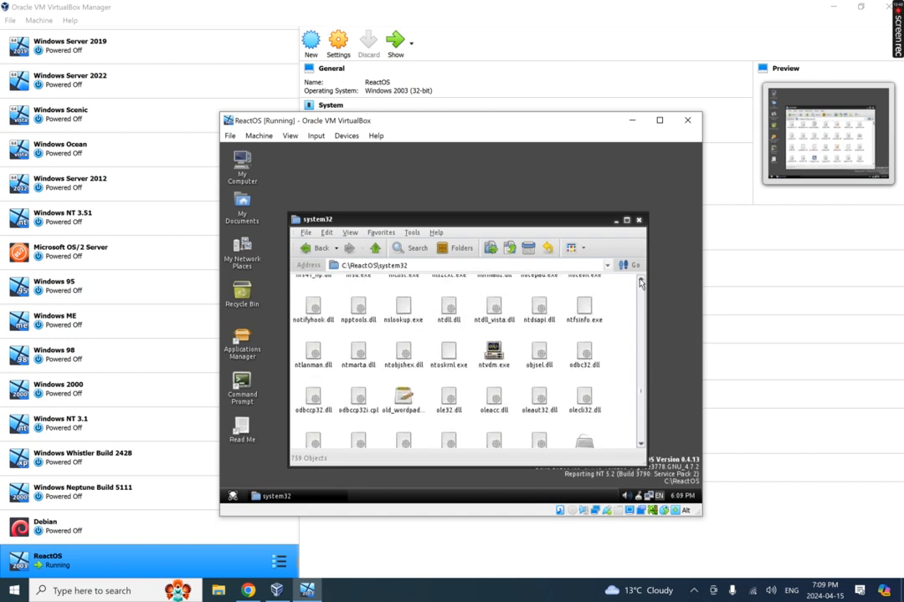
pyautogui.click(640, 283)
pyautogui.click(640, 283)
pyautogui.click(640, 283)
pyautogui.click(640, 282)
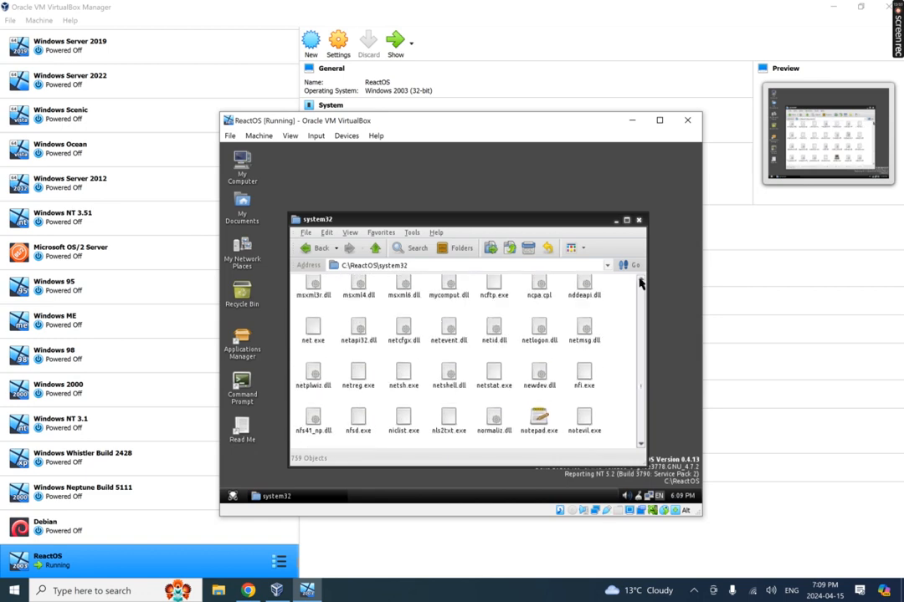
pyautogui.click(641, 283)
pyautogui.click(640, 283)
pyautogui.click(640, 283)
pyautogui.click(640, 282)
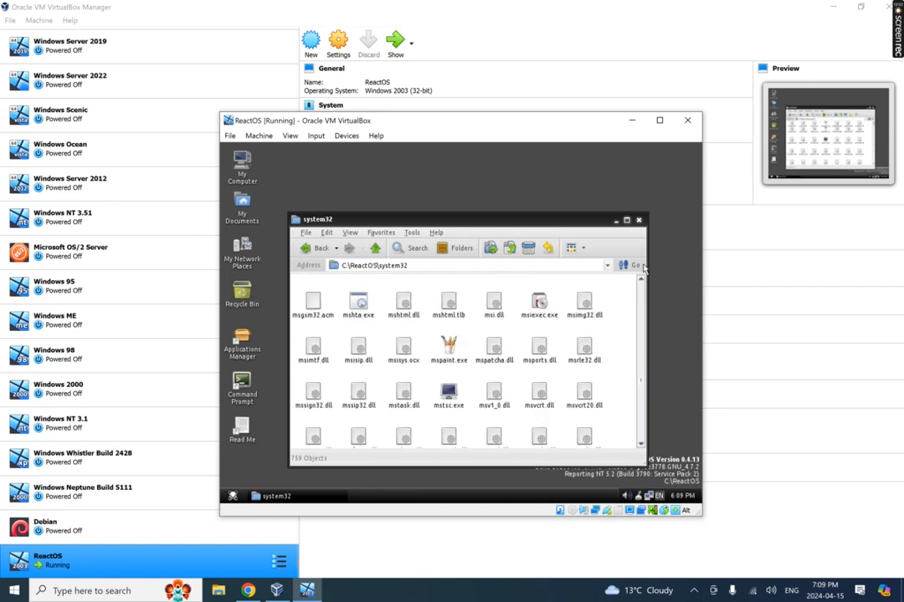
pyautogui.click(640, 221)
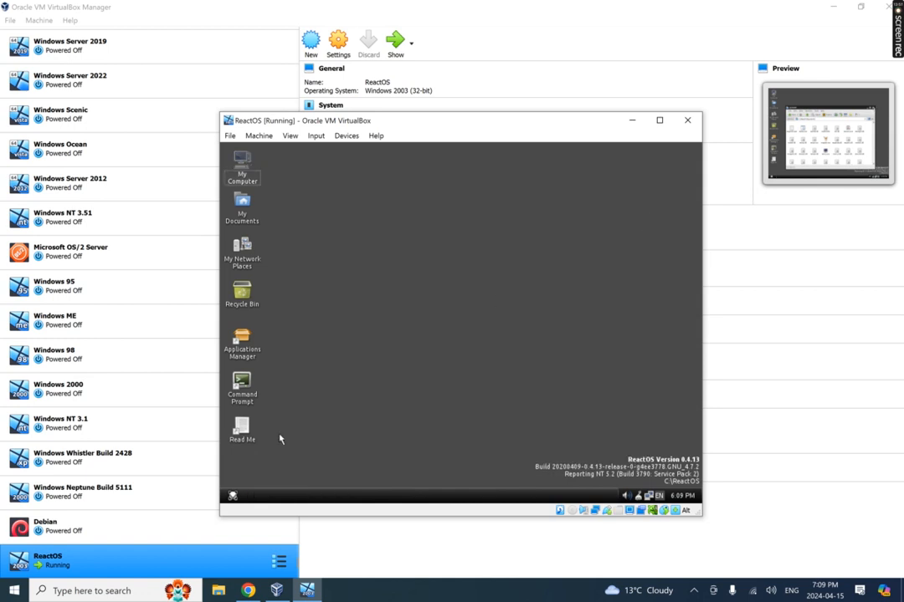
# Open the Display properties from the ReactOS Control Panel.
pyautogui.click(233, 495)
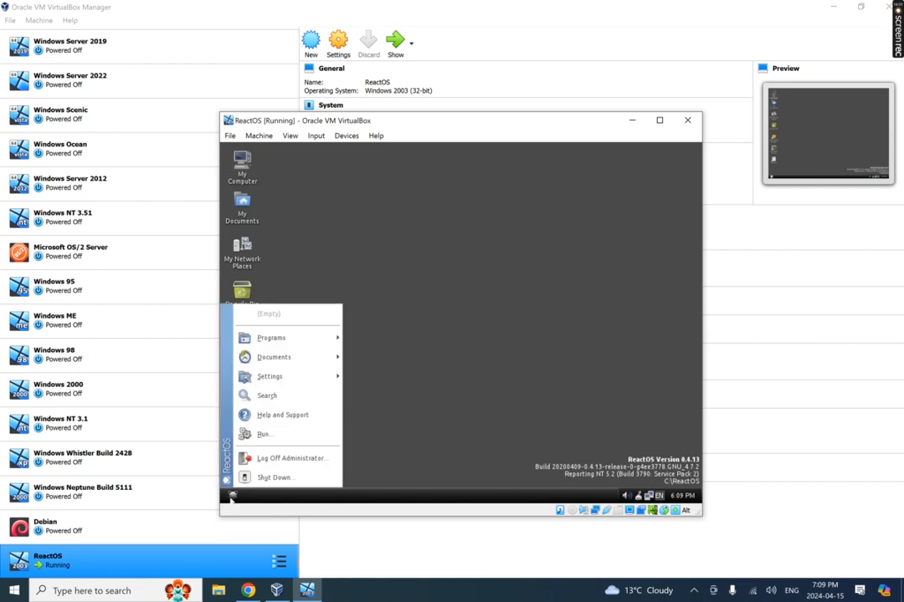
pyautogui.moveTo(259, 375)
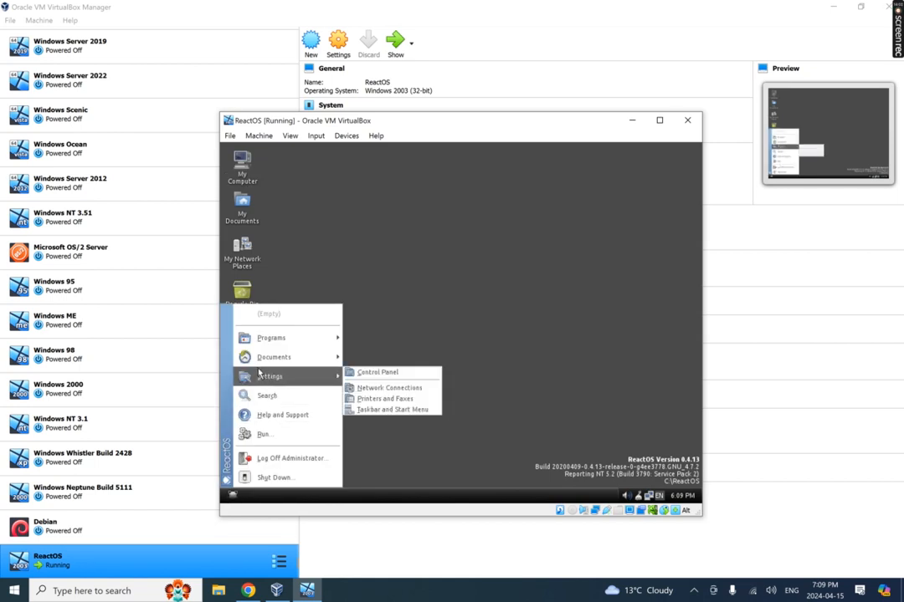
pyautogui.click(367, 374)
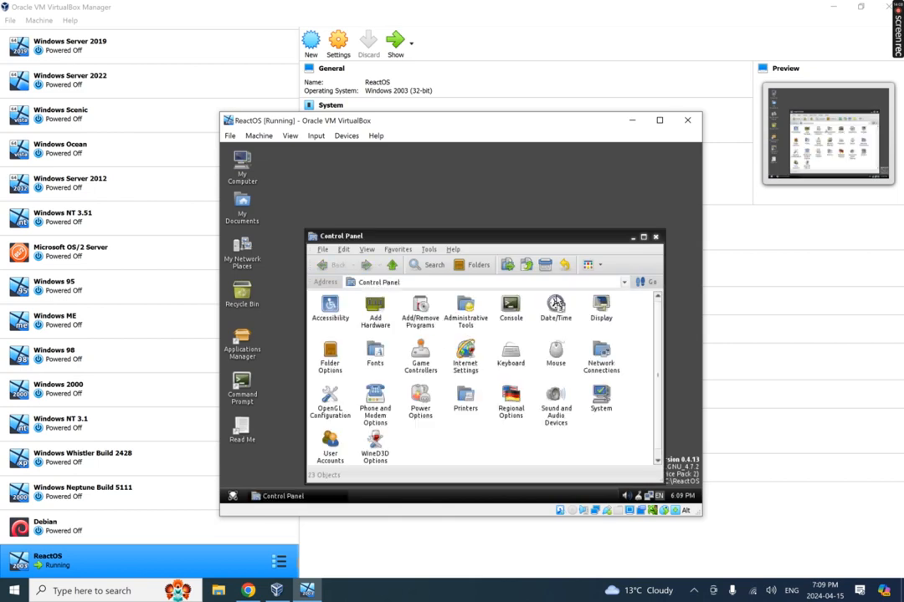
pyautogui.click(599, 307)
pyautogui.doubleClick(600, 310)
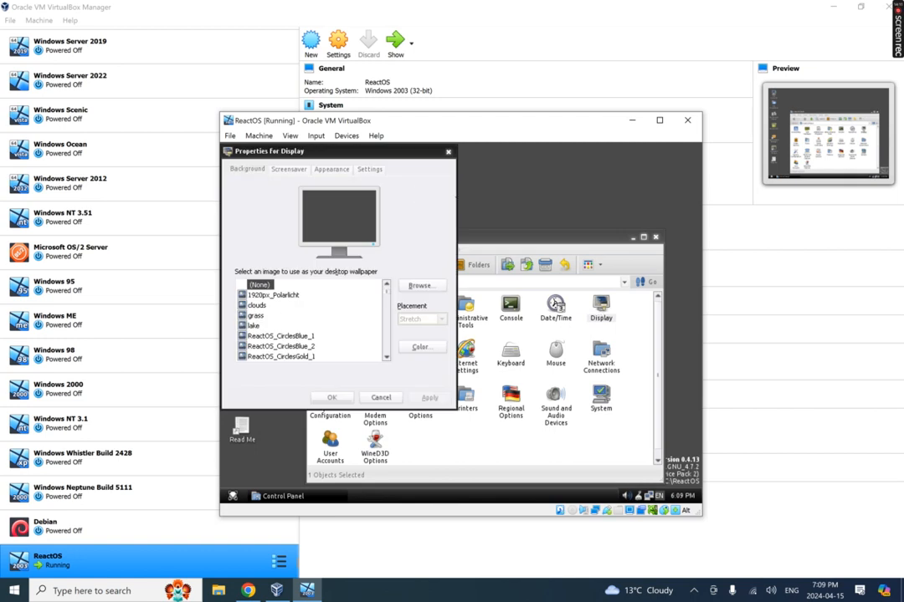
# Apply a screen area of 1152x864 pixels with True Color (32 Bit), and move the enlarged virtual machine window fully into view.
pyautogui.click(369, 170)
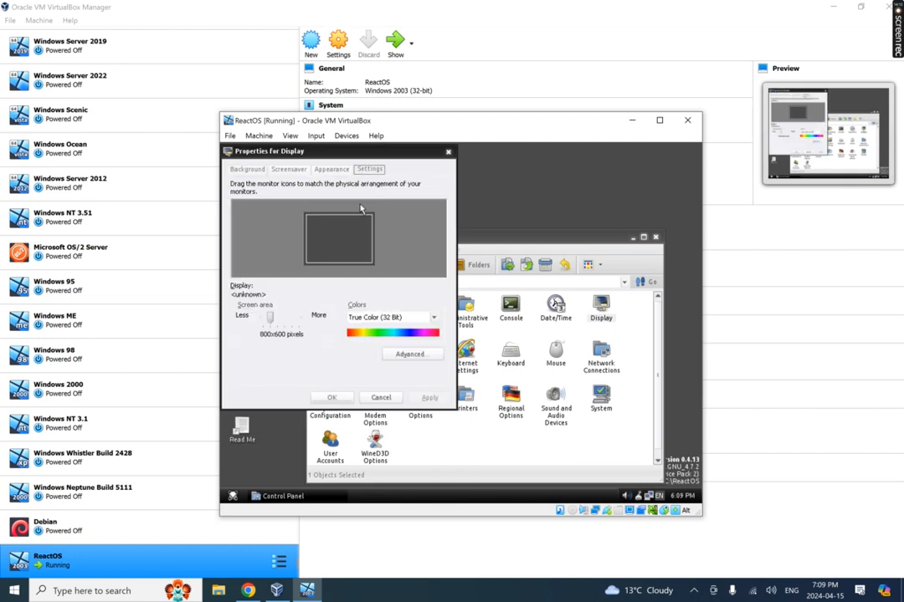
pyautogui.click(435, 319)
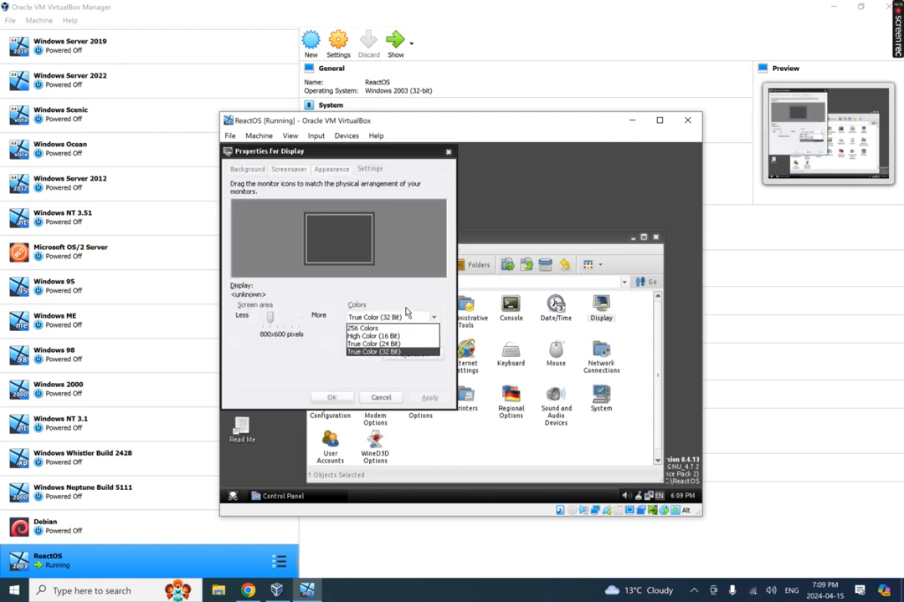
pyautogui.click(409, 316)
pyautogui.click(277, 320)
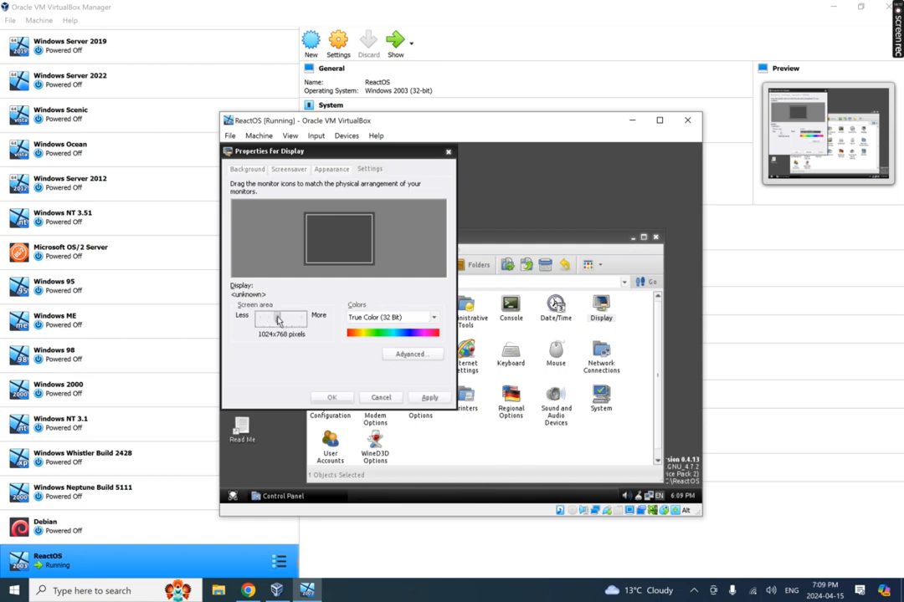
pyautogui.moveTo(280, 322); pyautogui.dragTo(286, 321)
pyautogui.click(429, 398)
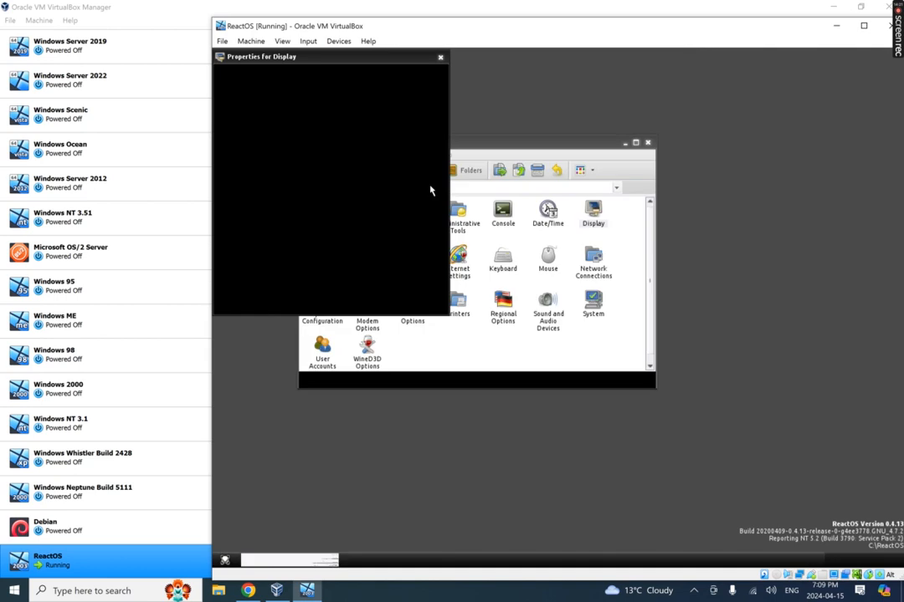
pyautogui.click(360, 153)
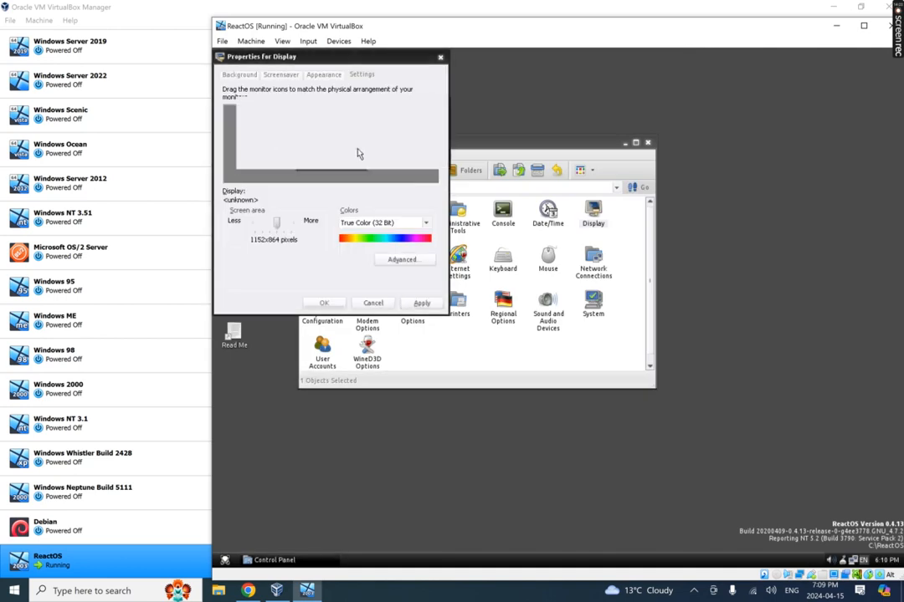
pyautogui.moveTo(276, 21); pyautogui.dragTo(224, 40)
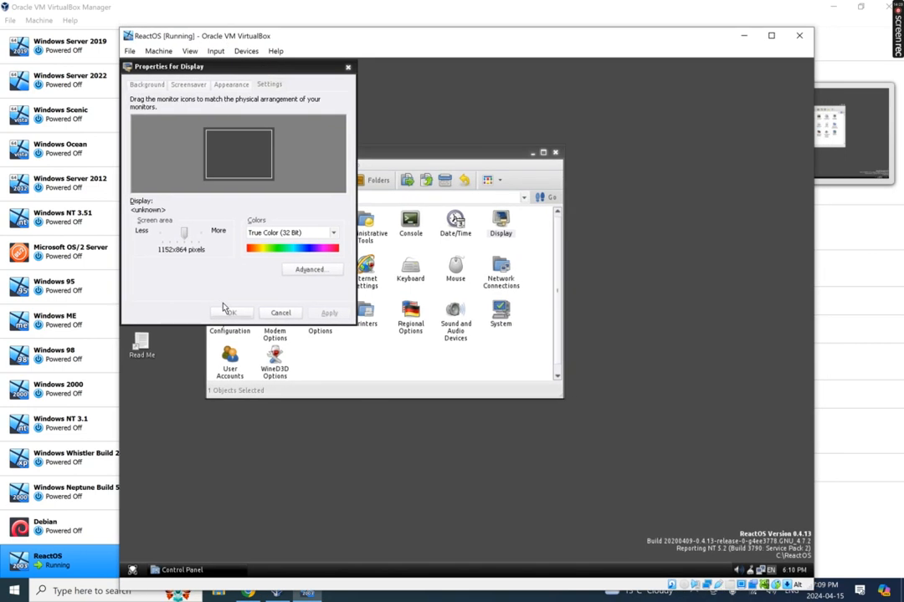
# Preview the Modern visual style, apply the Classic Theme with the ReactOS Standard color scheme, and close the Display properties and Control Panel.
pyautogui.click(233, 86)
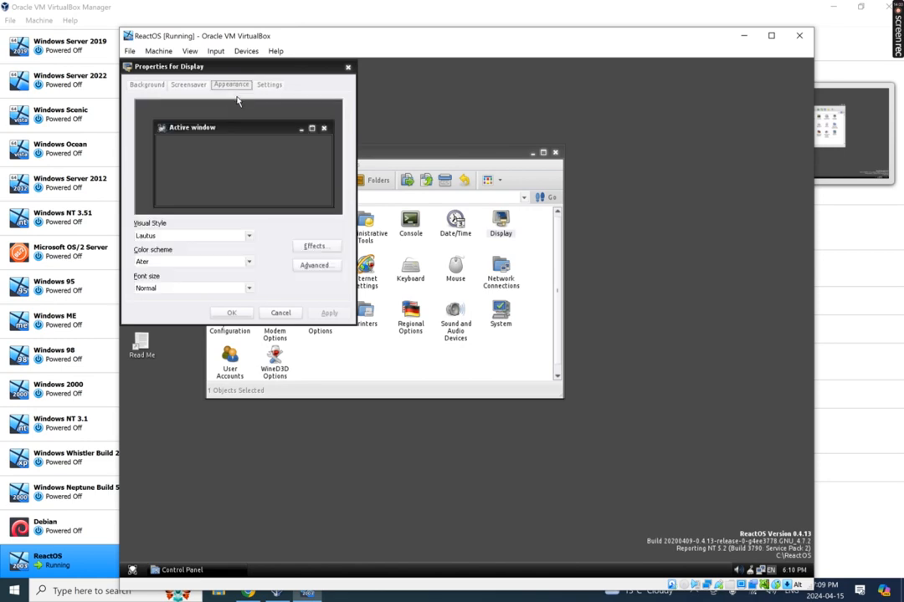
pyautogui.click(169, 238)
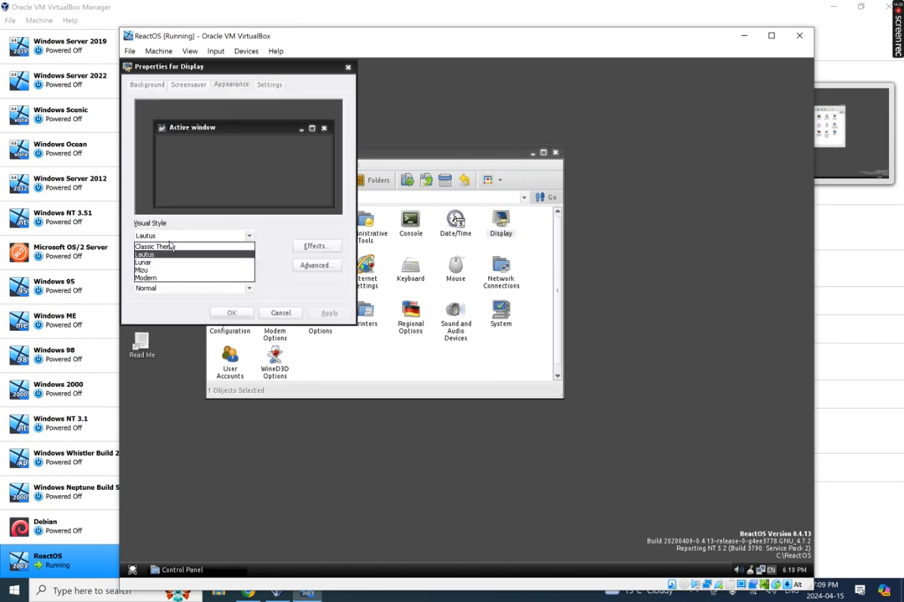
pyautogui.click(168, 246)
pyautogui.click(235, 238)
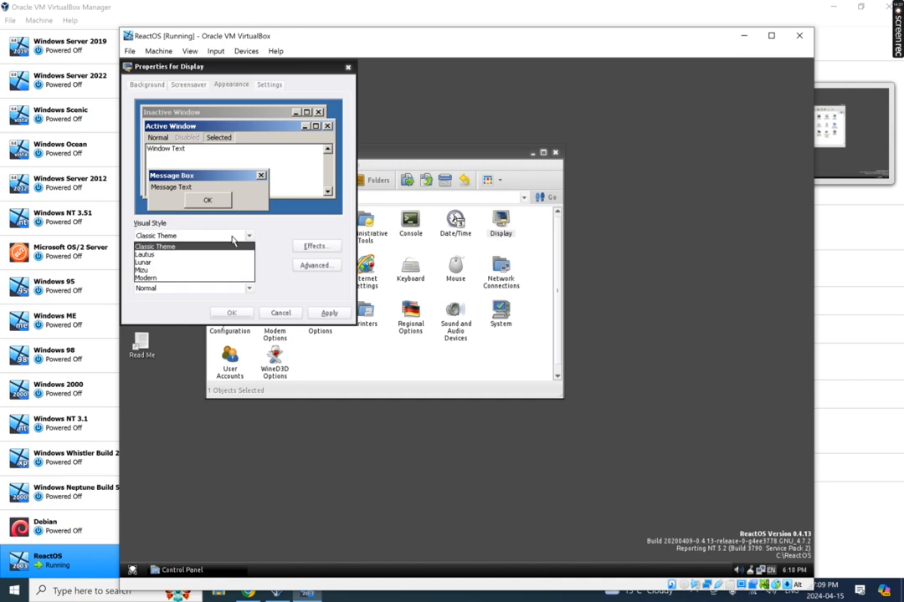
pyautogui.click(186, 278)
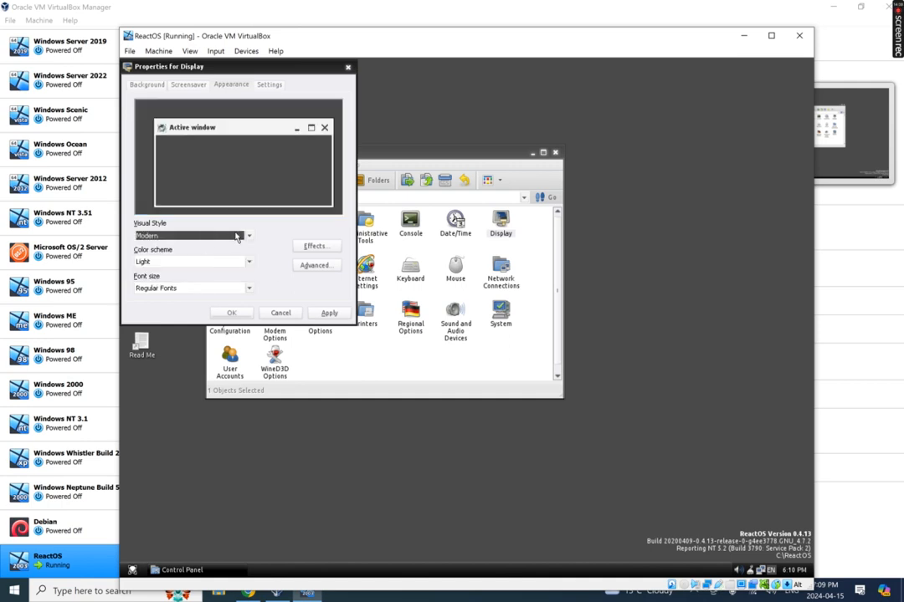
pyautogui.click(236, 237)
pyautogui.click(193, 245)
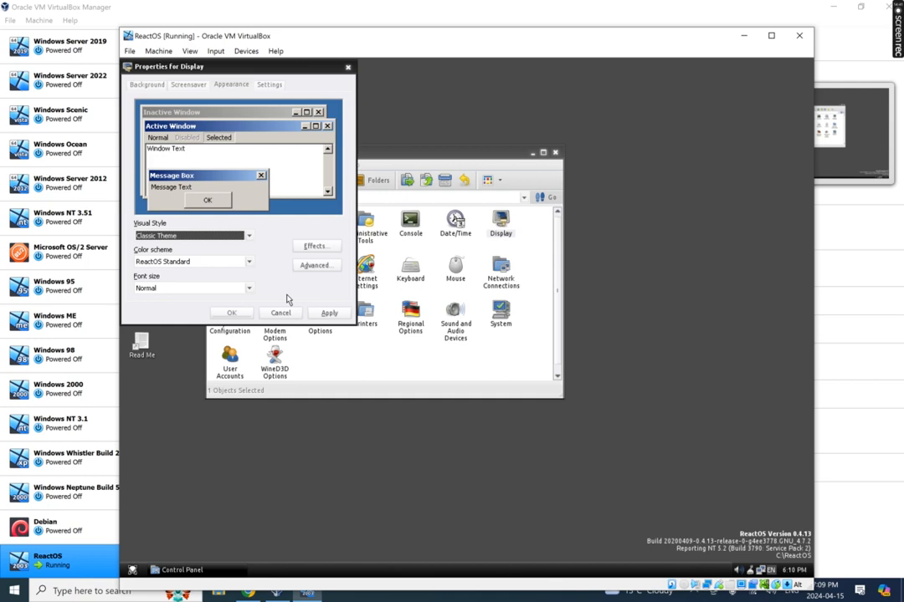
pyautogui.click(249, 263)
pyautogui.click(267, 279)
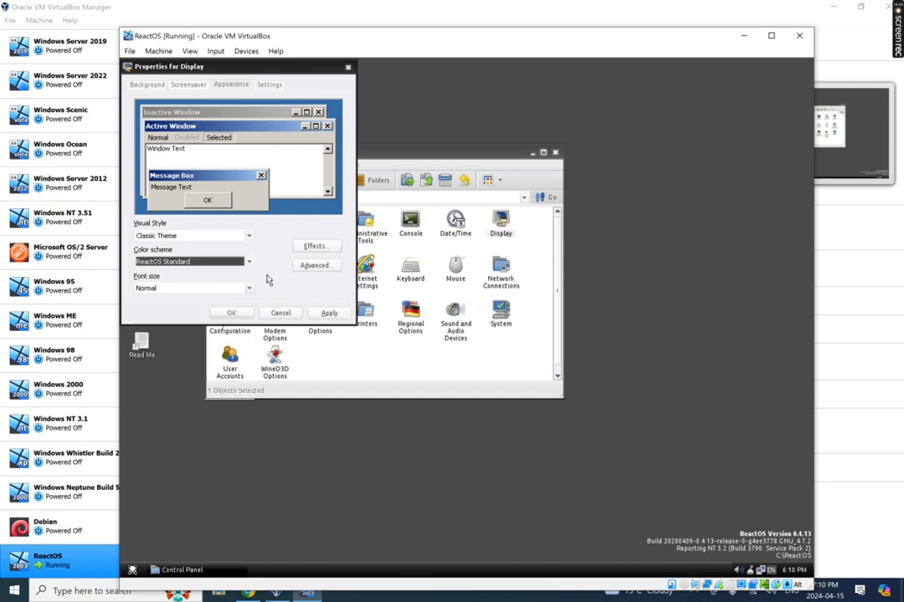
pyautogui.click(330, 313)
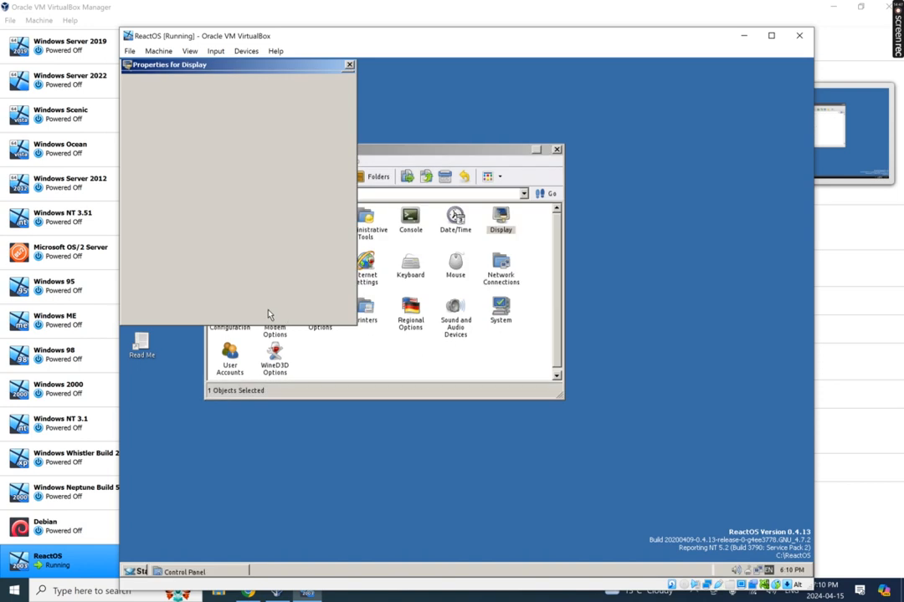
pyautogui.click(349, 64)
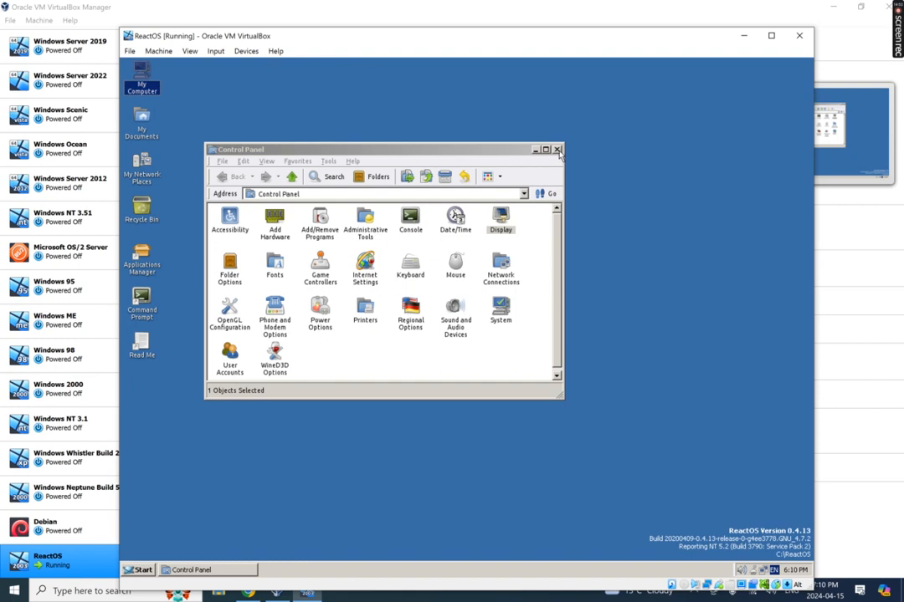
pyautogui.click(556, 150)
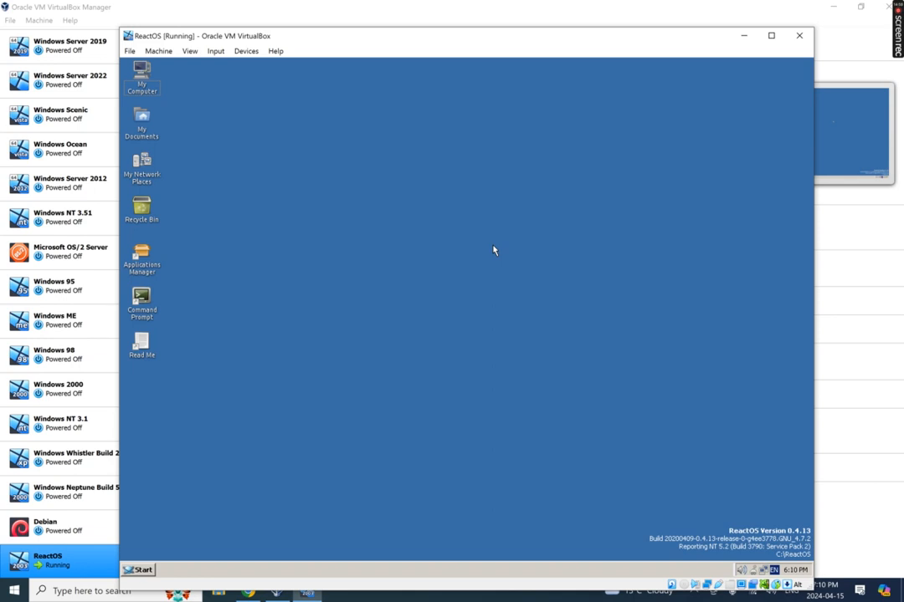
# Insert the Guest Additions CD image into the running ReactOS virtual machine.
pyautogui.click(493, 250)
pyautogui.click(510, 392)
pyautogui.click(191, 52)
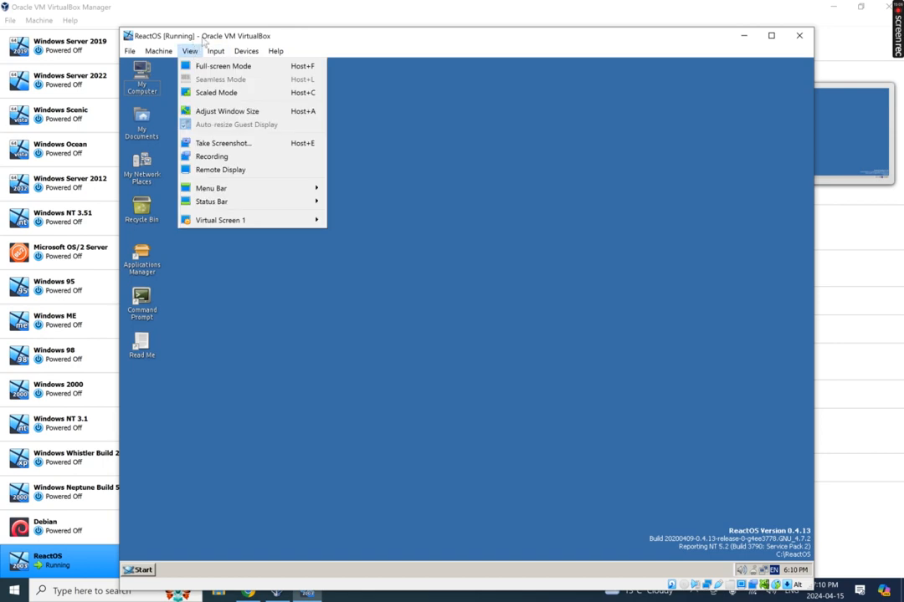
pyautogui.moveTo(240, 53)
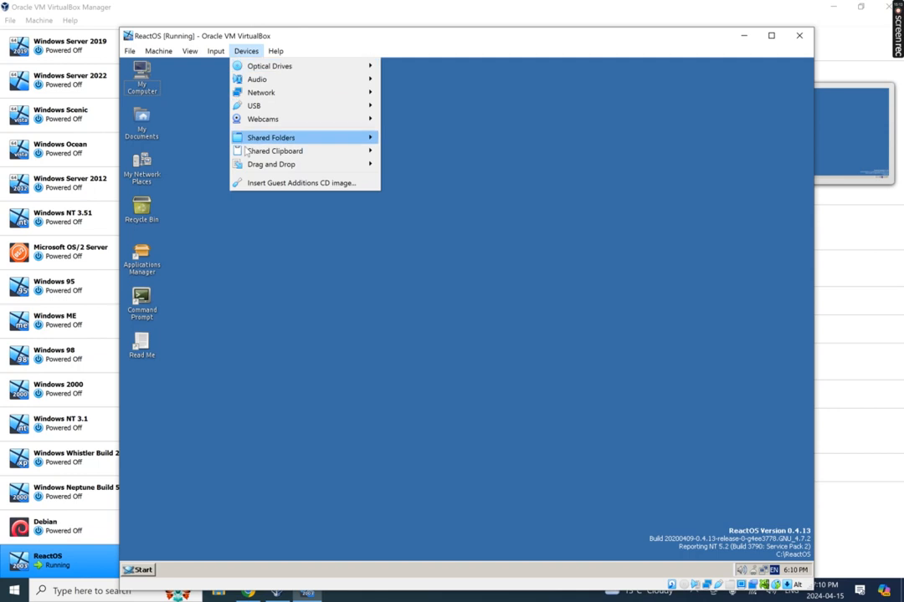
pyautogui.click(299, 183)
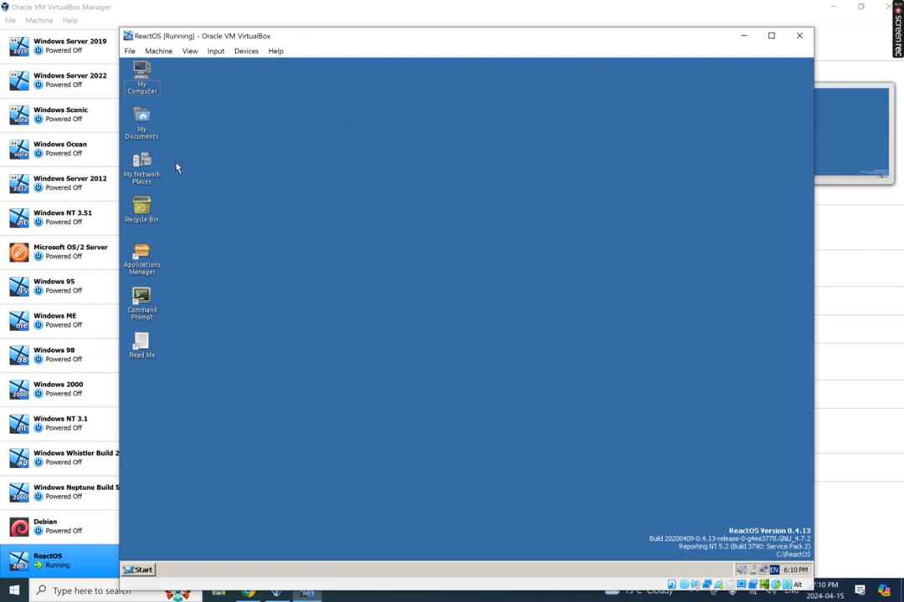
# Open the VBox_GAs_6.1.50 (D:) disc from My Computer and launch VBoxWindowsAdditions-x86.exe.
pyautogui.doubleClick(141, 77)
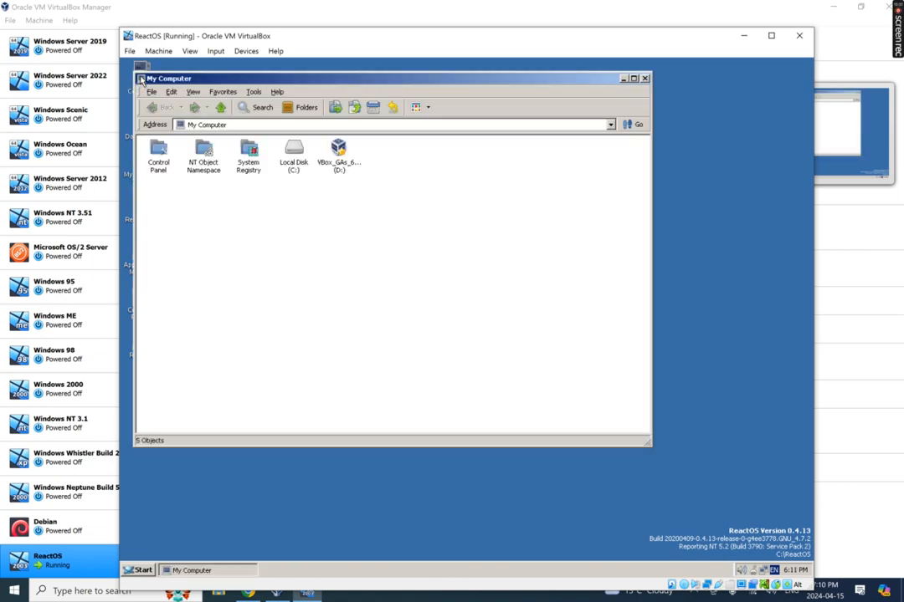
pyautogui.rightClick(339, 151)
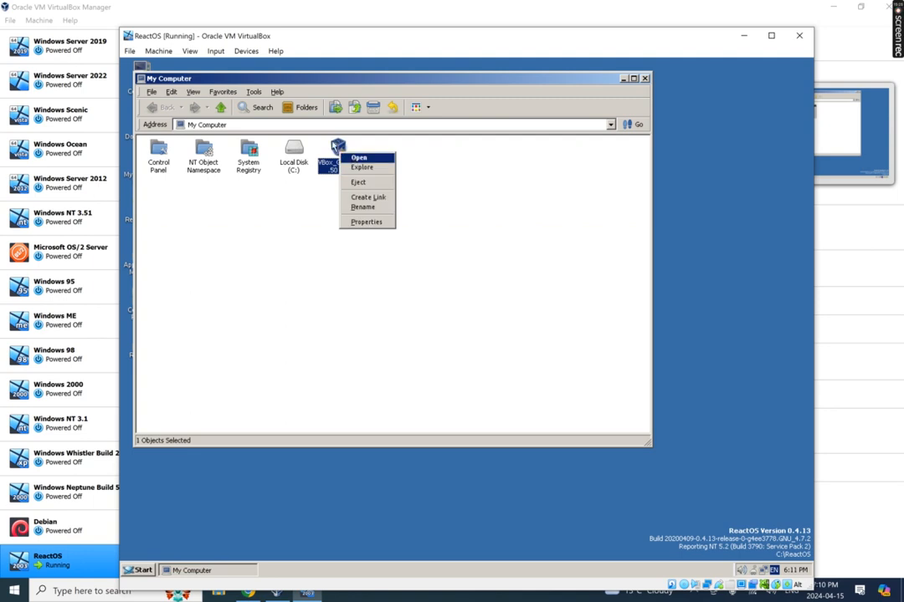
pyautogui.click(359, 158)
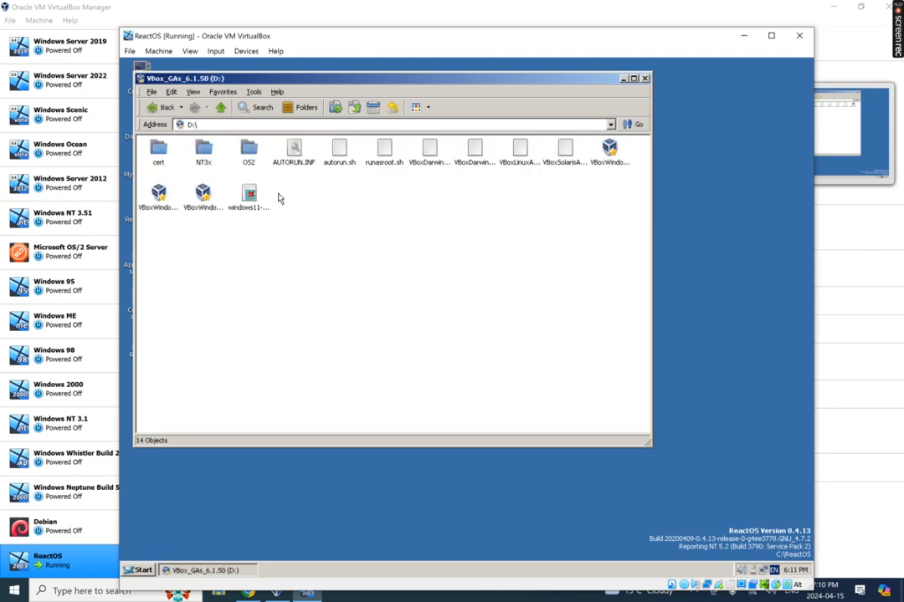
pyautogui.click(611, 159)
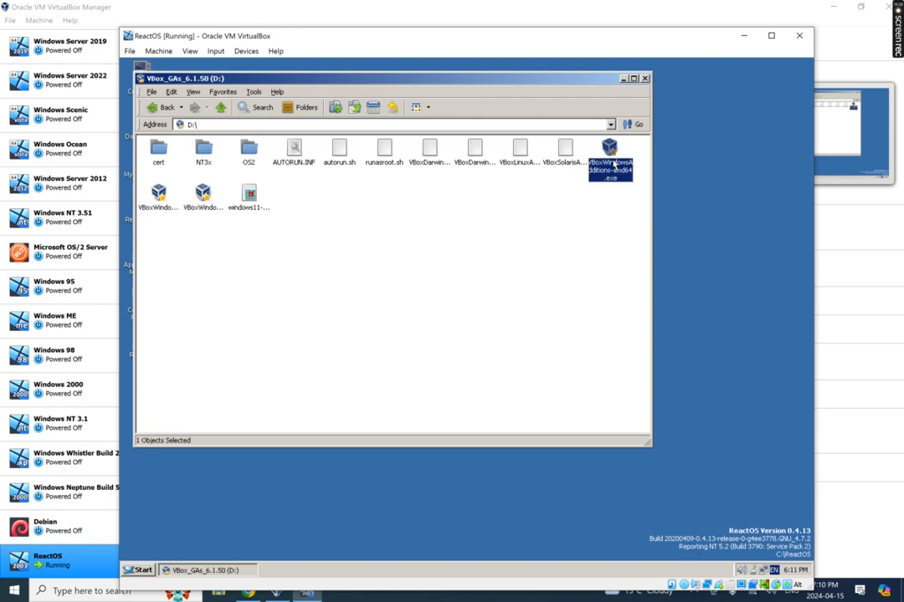
pyautogui.click(161, 195)
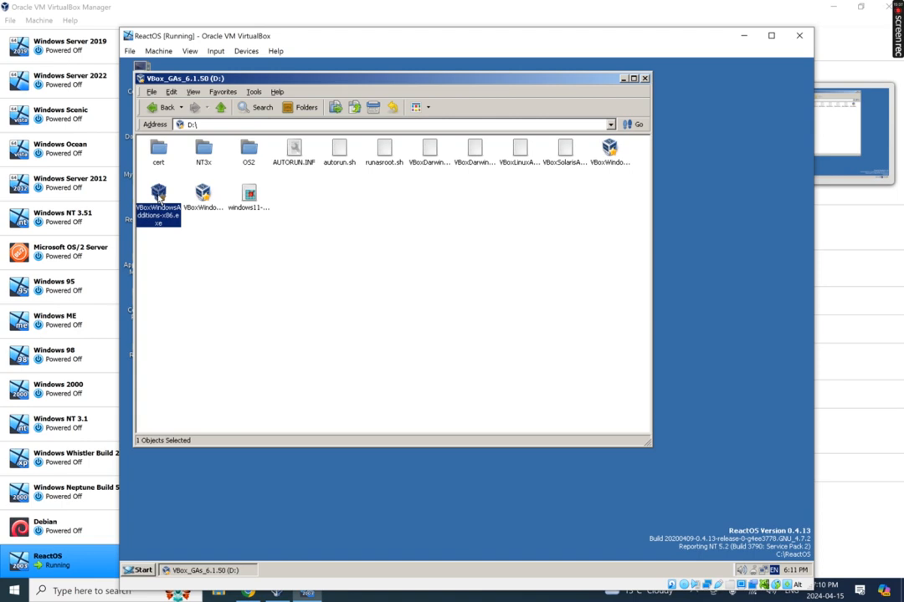
pyautogui.doubleClick(170, 198)
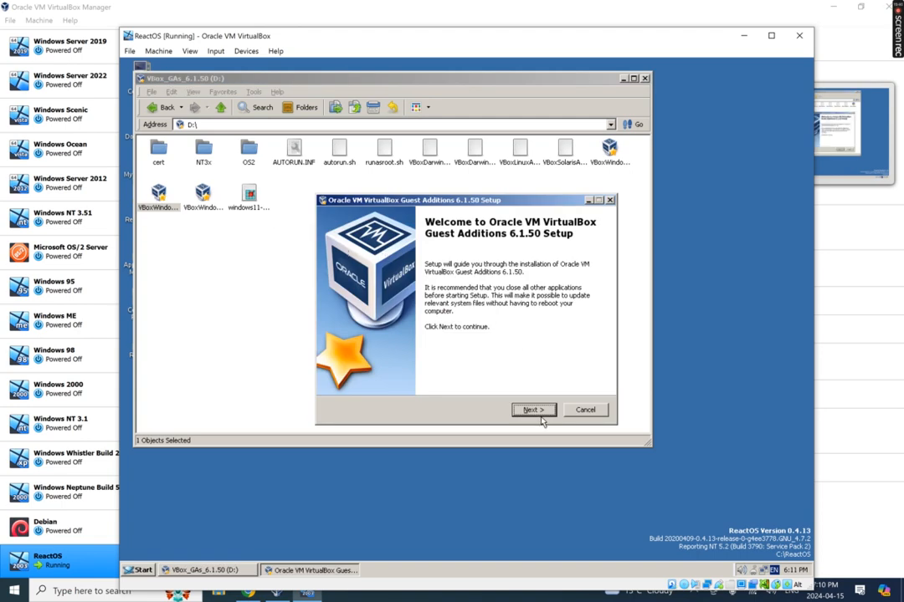
# Install Guest Additions 6.1.50 in the default destination folder, with Start menu entries and without Direct3D Support.
pyautogui.click(532, 410)
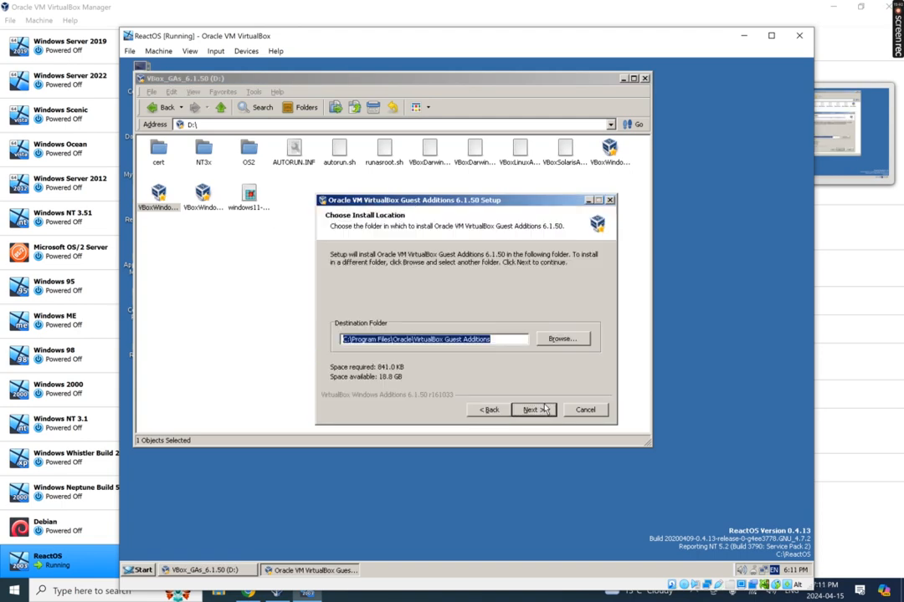
pyautogui.click(532, 409)
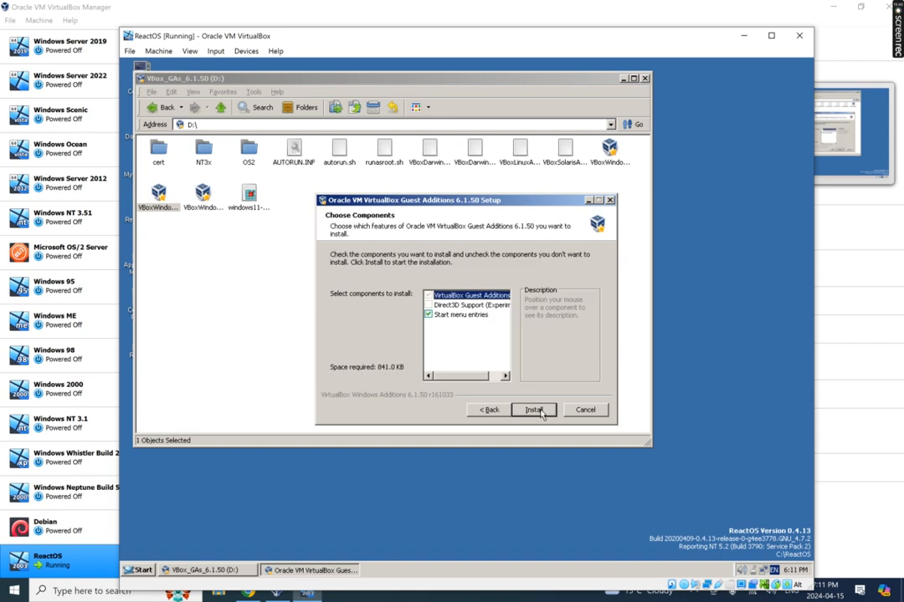
pyautogui.click(432, 306)
pyautogui.moveTo(480, 309)
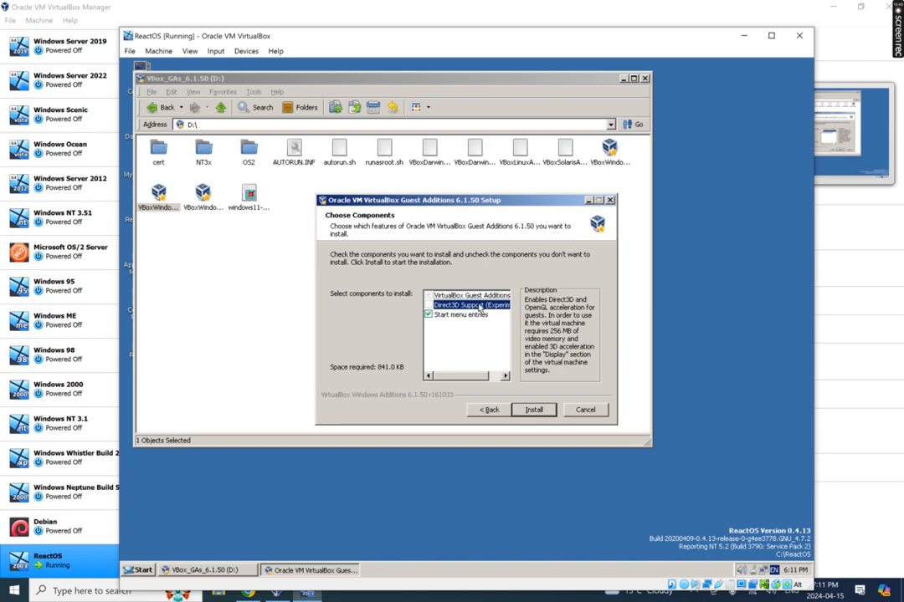
pyautogui.click(534, 410)
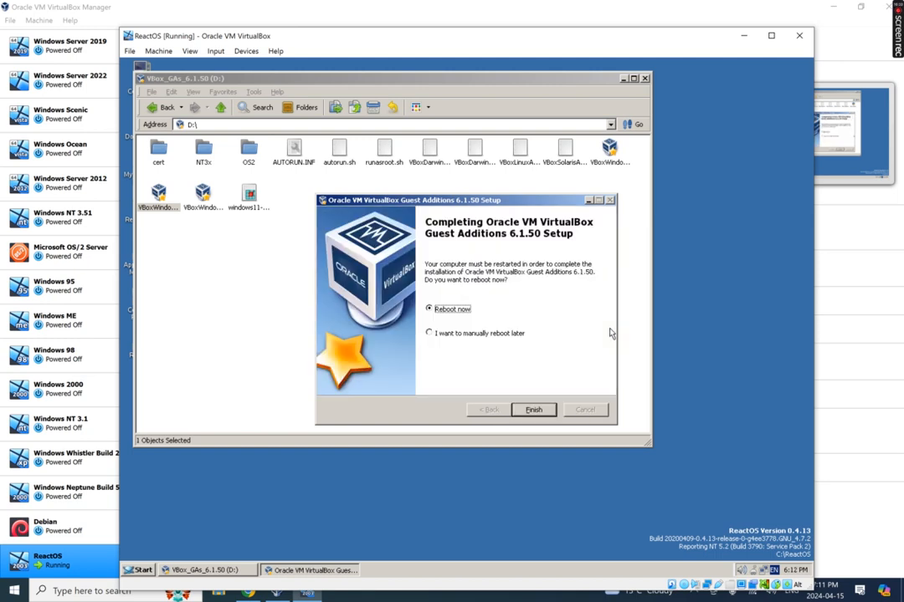
# Finish the Guest Additions setup with Reboot now, capture input in the virtual machine, and boot the standard ReactOS entry.
pyautogui.click(534, 410)
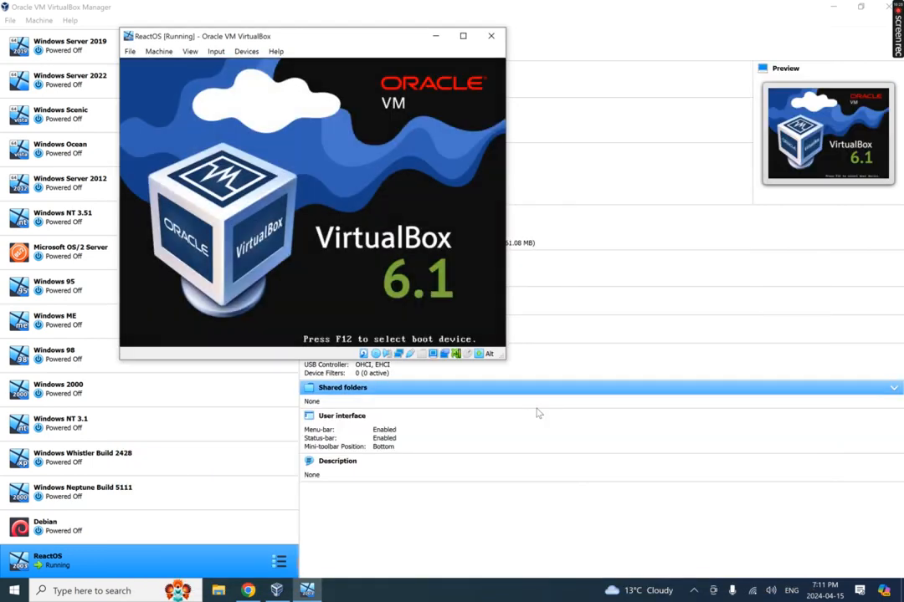
pyautogui.click(399, 287)
pyautogui.click(288, 273)
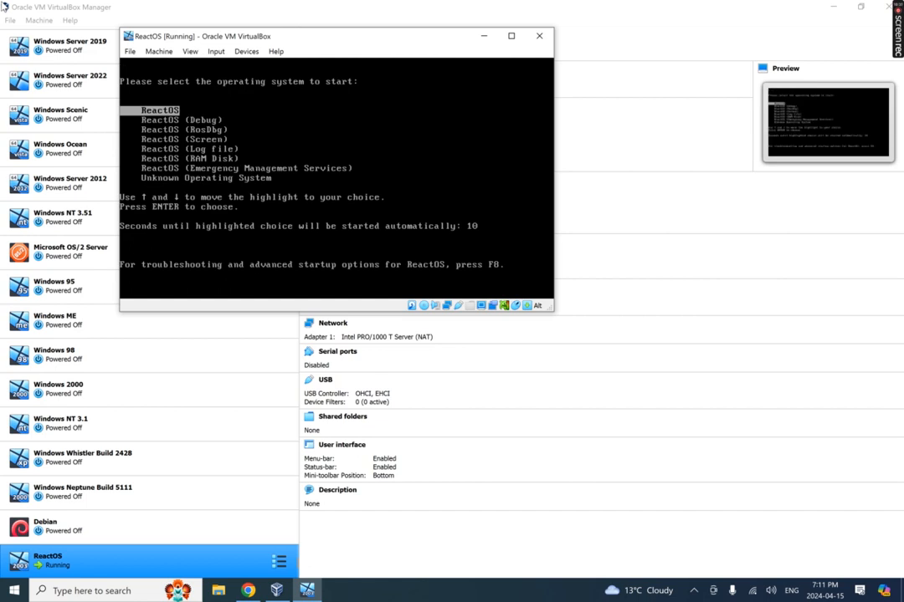
pyautogui.press('Return')
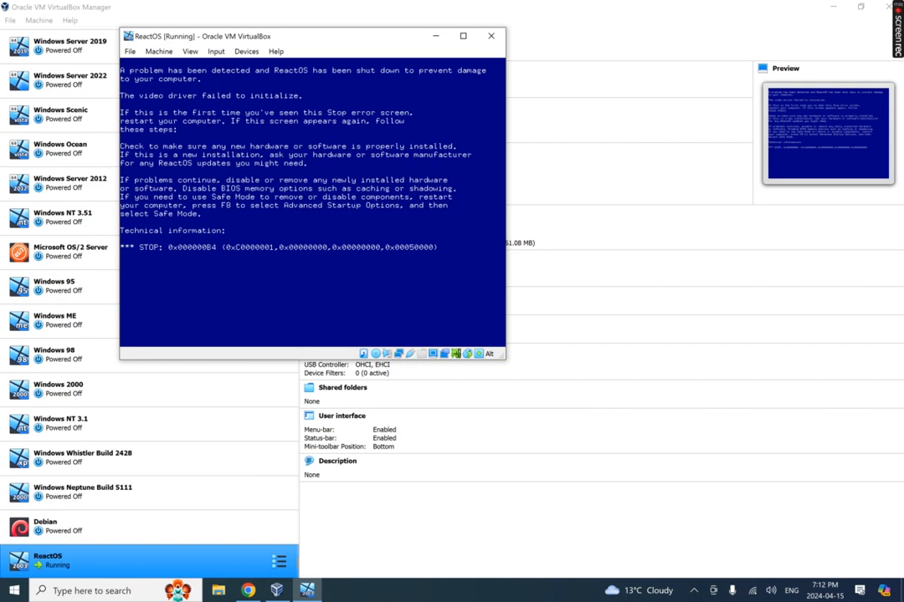
# Power off the ReactOS virtual machine, start it again, and capture the mouse and keyboard in it.
pyautogui.click(492, 35)
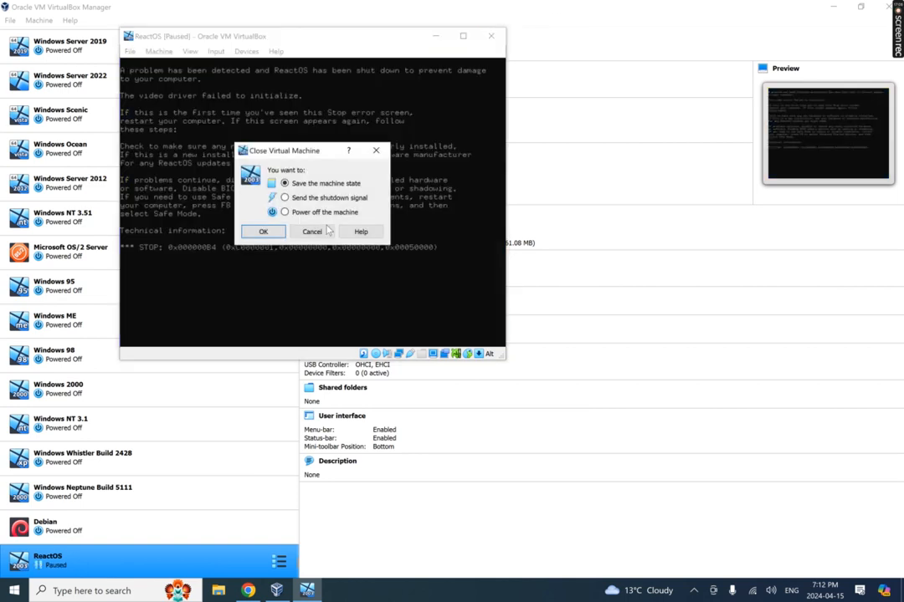
pyautogui.click(261, 230)
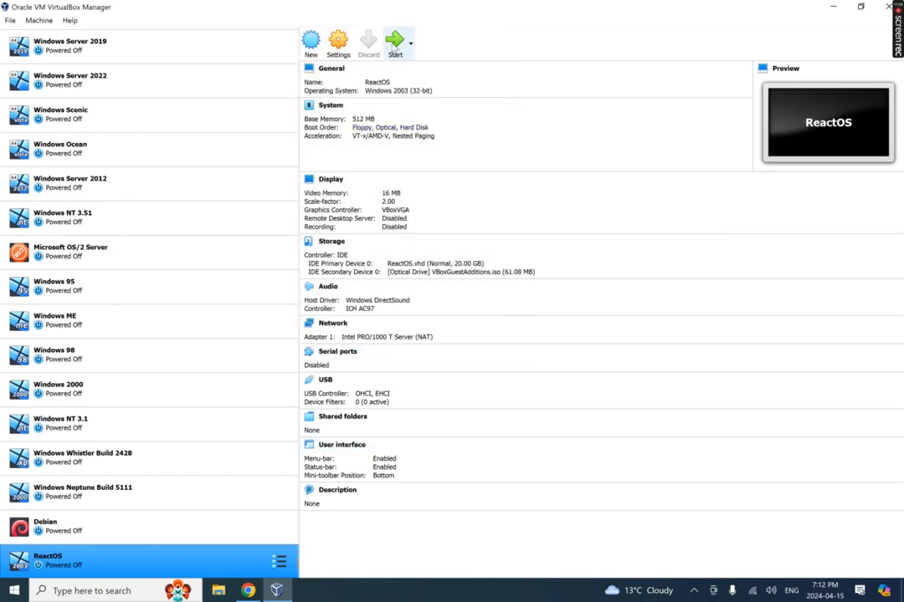
pyautogui.click(394, 46)
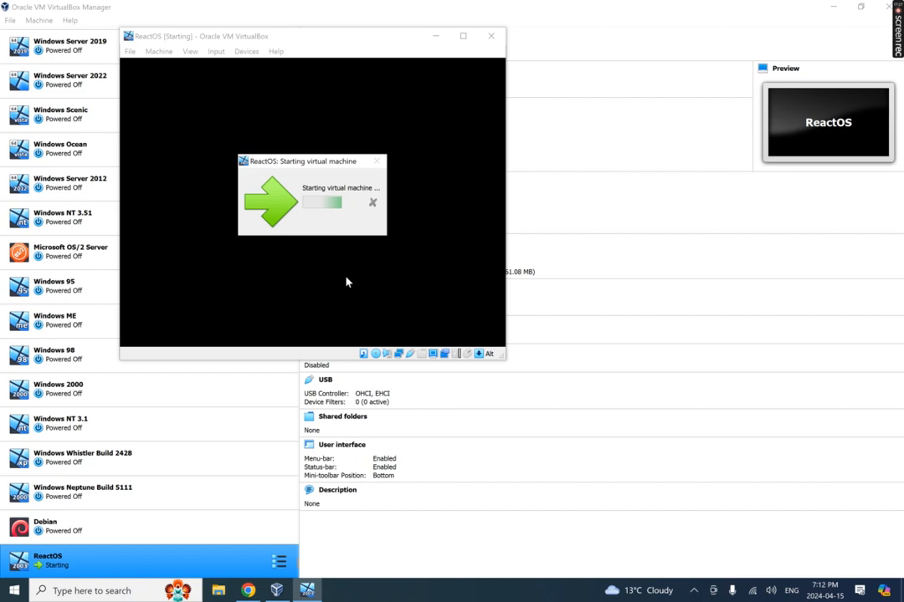
pyautogui.click(348, 234)
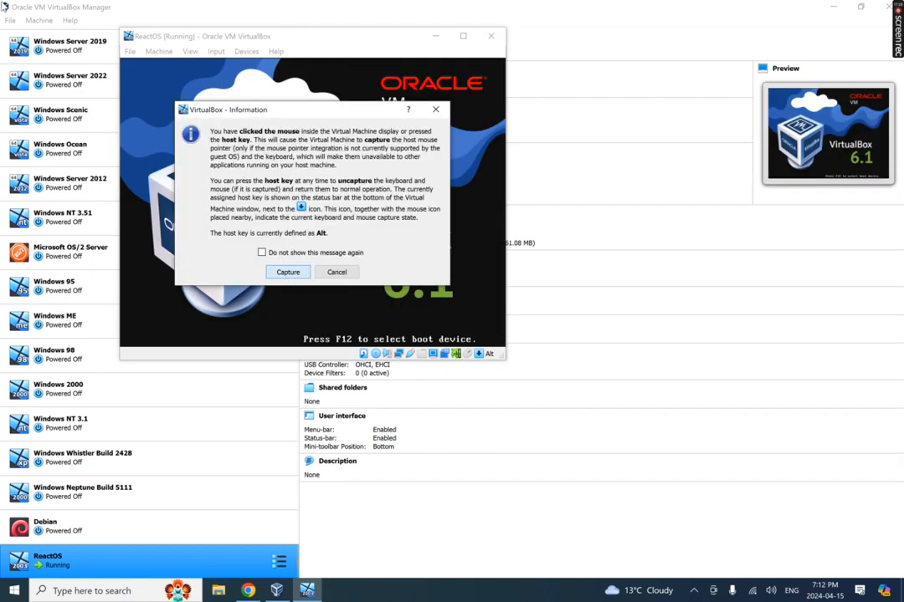
pyautogui.click(286, 273)
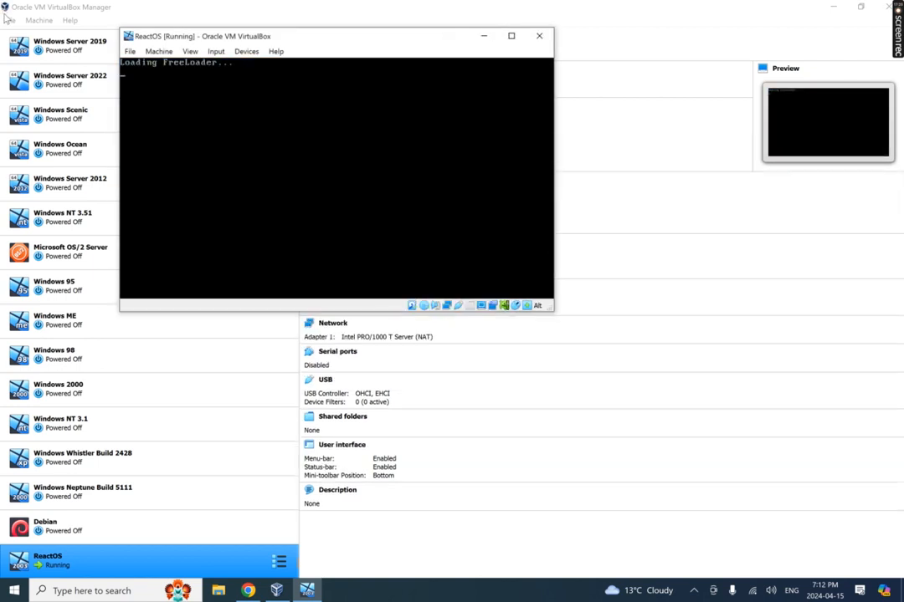
# Look through the ReactOS startup entries in the boot menu.
pyautogui.press('Down')
pyautogui.press('Down')
pyautogui.press('Down')
pyautogui.press('Down')
pyautogui.press('Down')
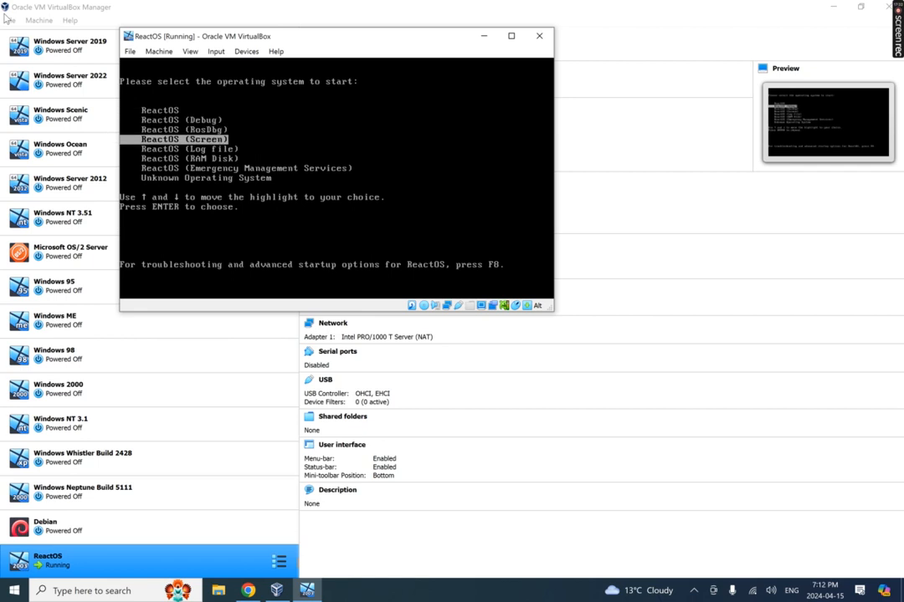
pyautogui.press('Up')
pyautogui.press('Up')
pyautogui.press('Up')
pyautogui.press('Up')
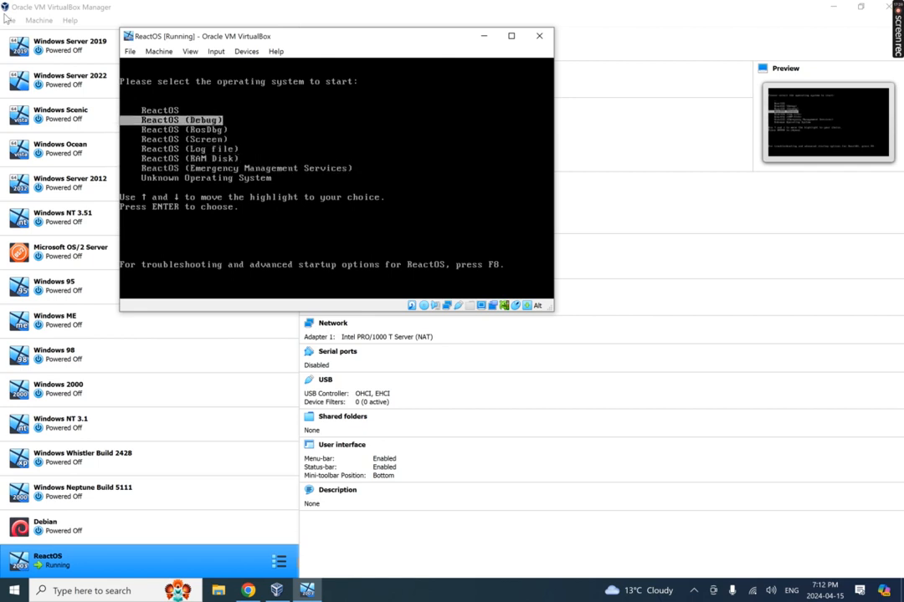
pyautogui.press('Down')
pyautogui.press('Down')
pyautogui.press('Down')
pyautogui.press('Down')
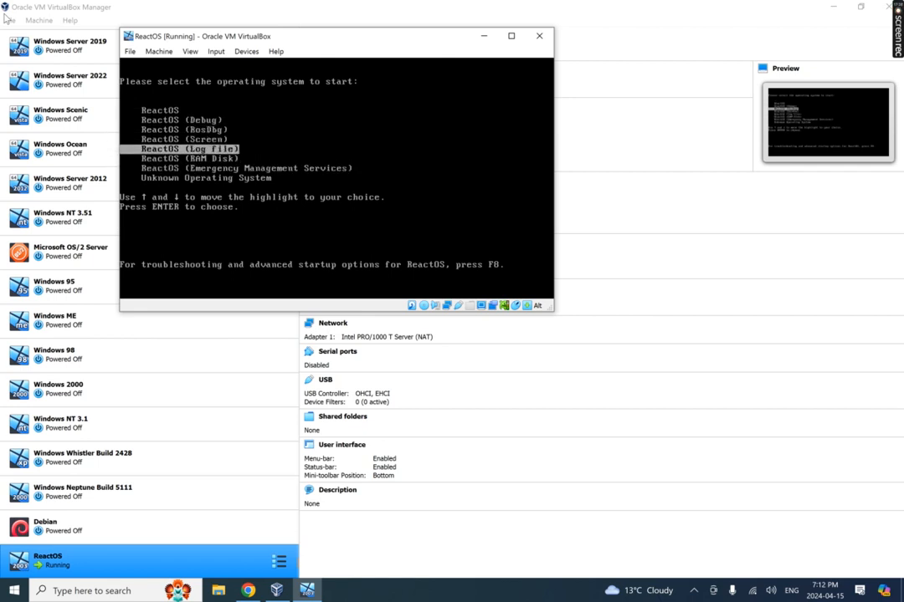
pyautogui.press('Up')
pyautogui.press('Up')
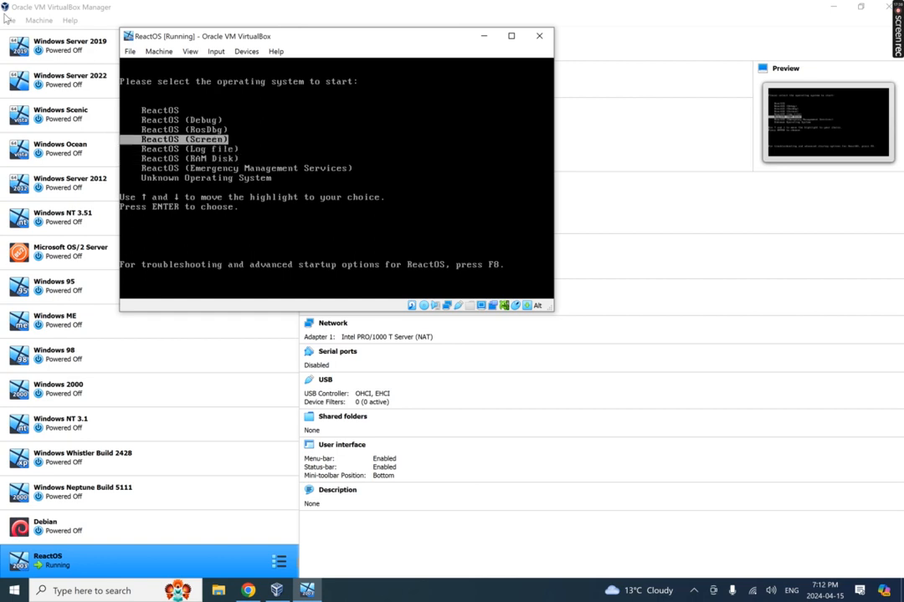
pyautogui.press('Down')
pyautogui.press('Down')
pyautogui.press('Down')
pyautogui.press('Down')
pyautogui.press('Up')
pyautogui.press('Down')
pyautogui.press('Down')
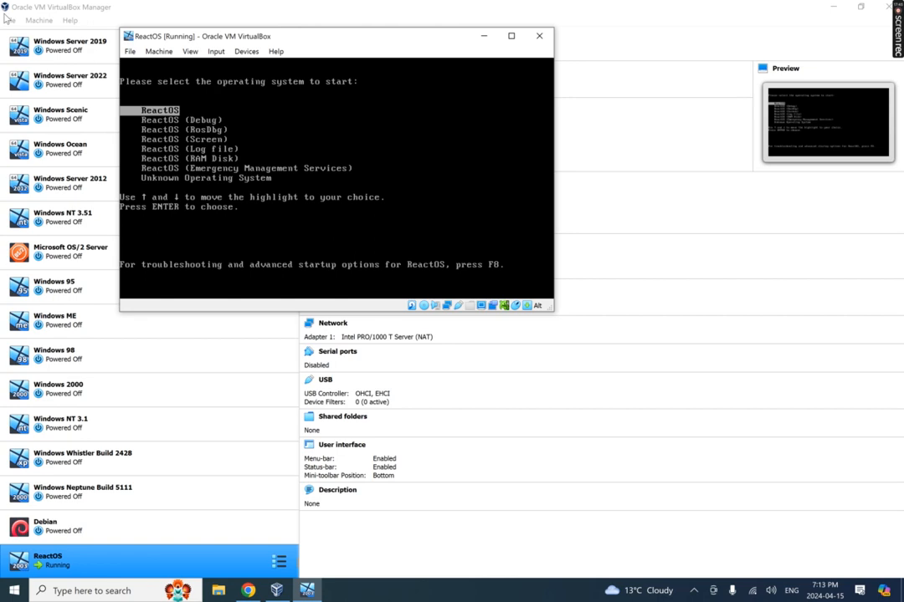
# Choose Safe Mode from the advanced startup options and boot the standard ReactOS entry with it.
pyautogui.press('F8')
pyautogui.press('Up')
pyautogui.press('Up')
pyautogui.press('Up')
pyautogui.press('Up')
pyautogui.press('Up')
pyautogui.press('Up')
pyautogui.press('Up')
pyautogui.press('Up')
pyautogui.press('Up')
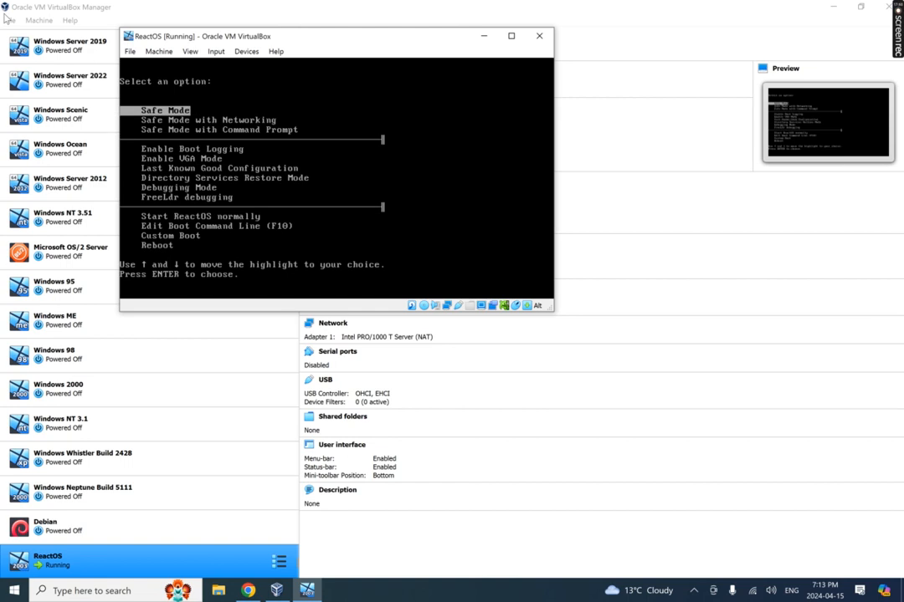
pyautogui.press('Return')
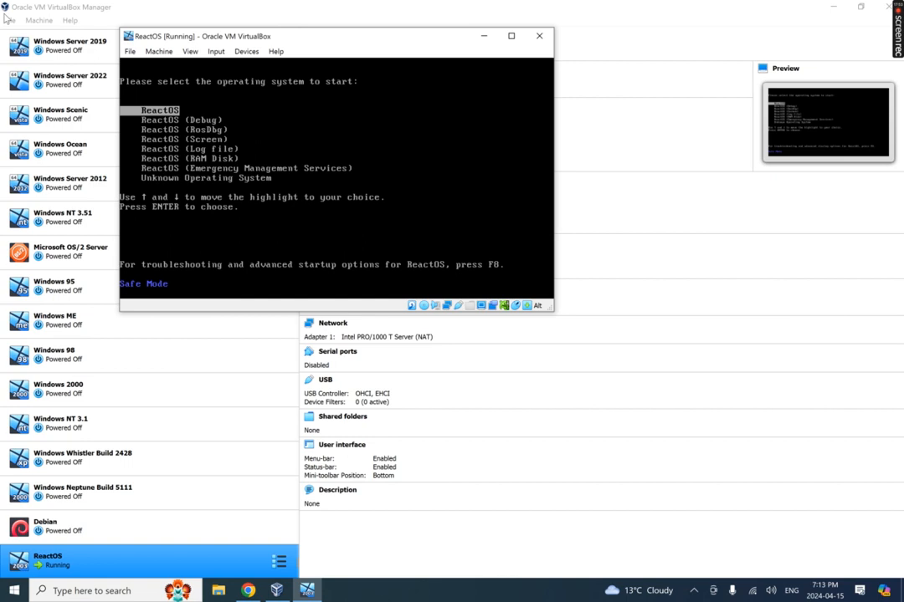
pyautogui.press('Return')
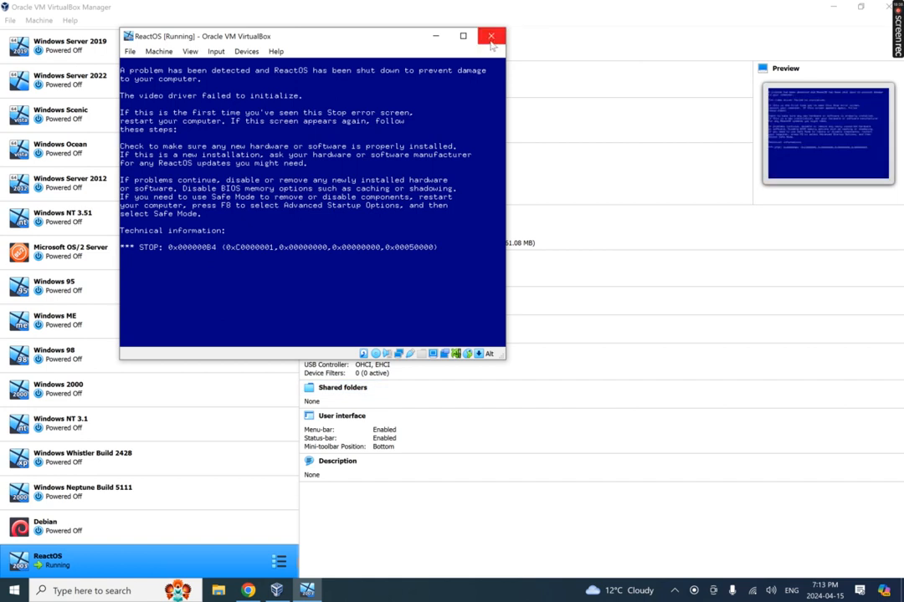
# Close the ReactOS virtual machine by powering it off.
pyautogui.click(491, 43)
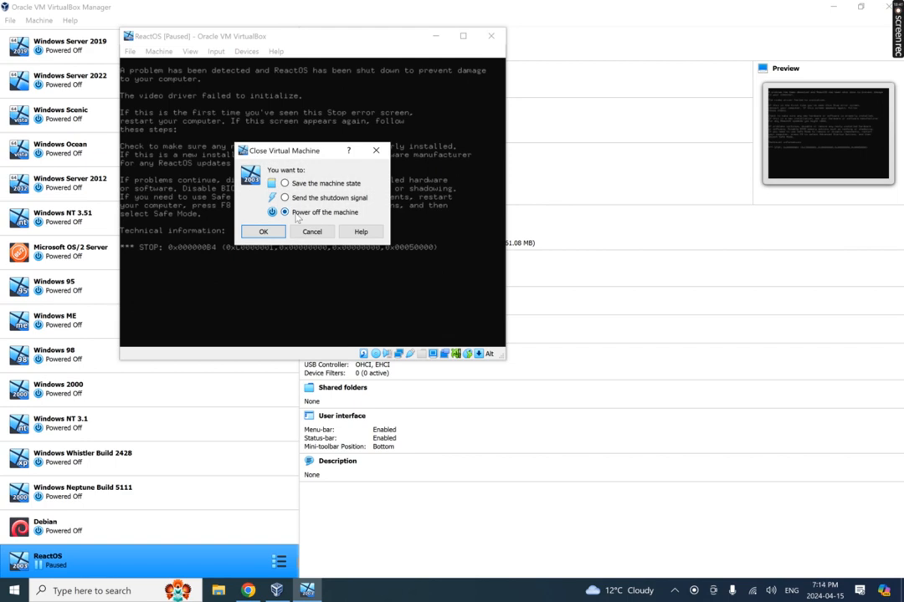
pyautogui.click(266, 231)
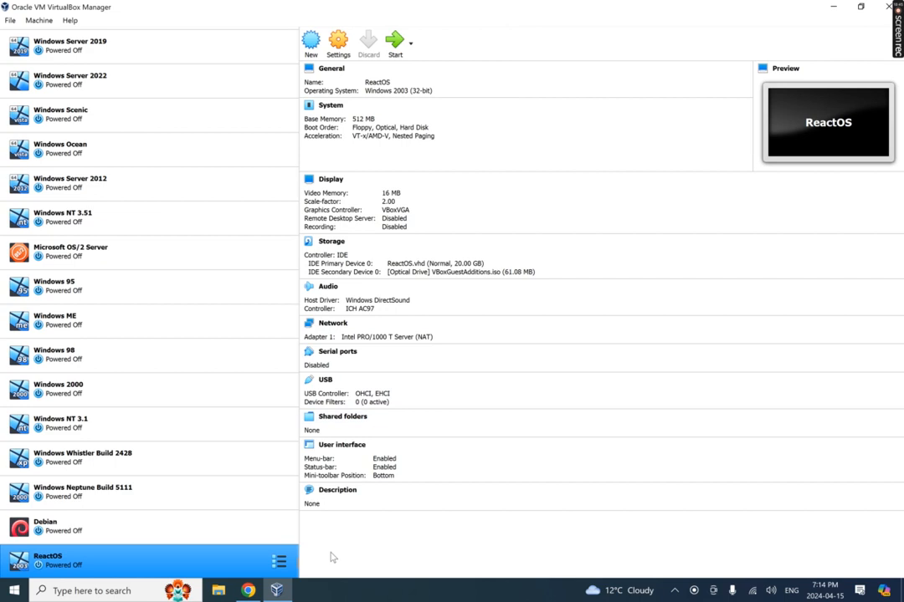